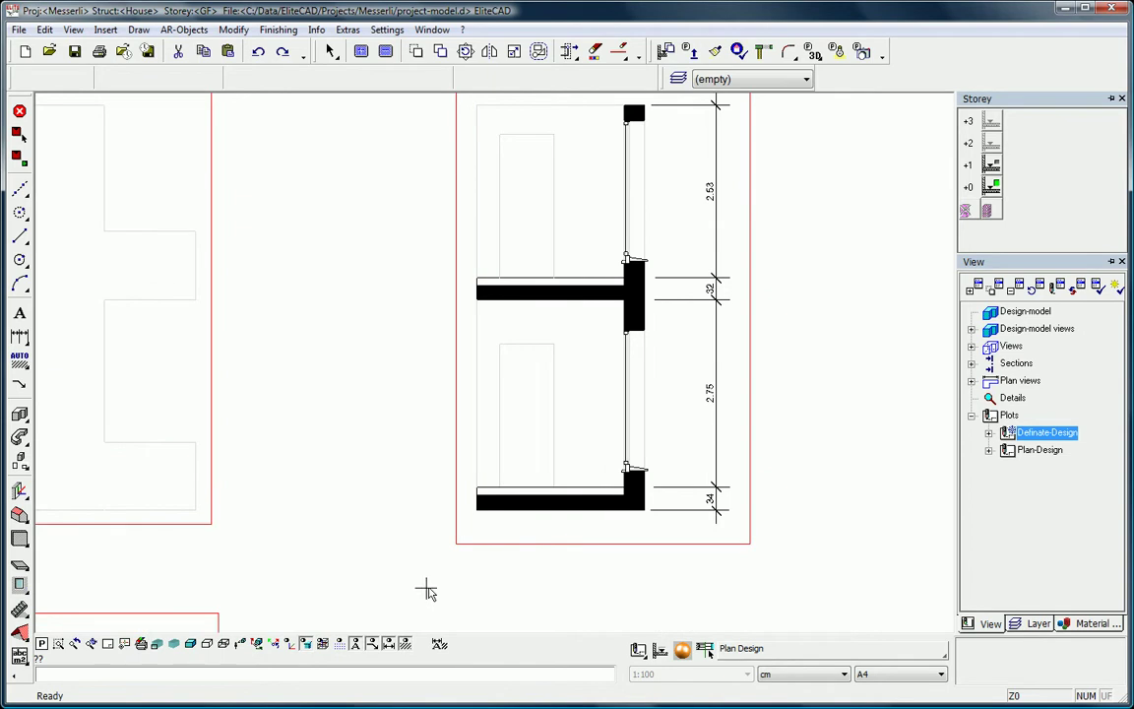
Step: Open the Plan-Design plot and examine its section, 3D view and the Room-3 and Room-4 floor plan
double_click(1039, 451)
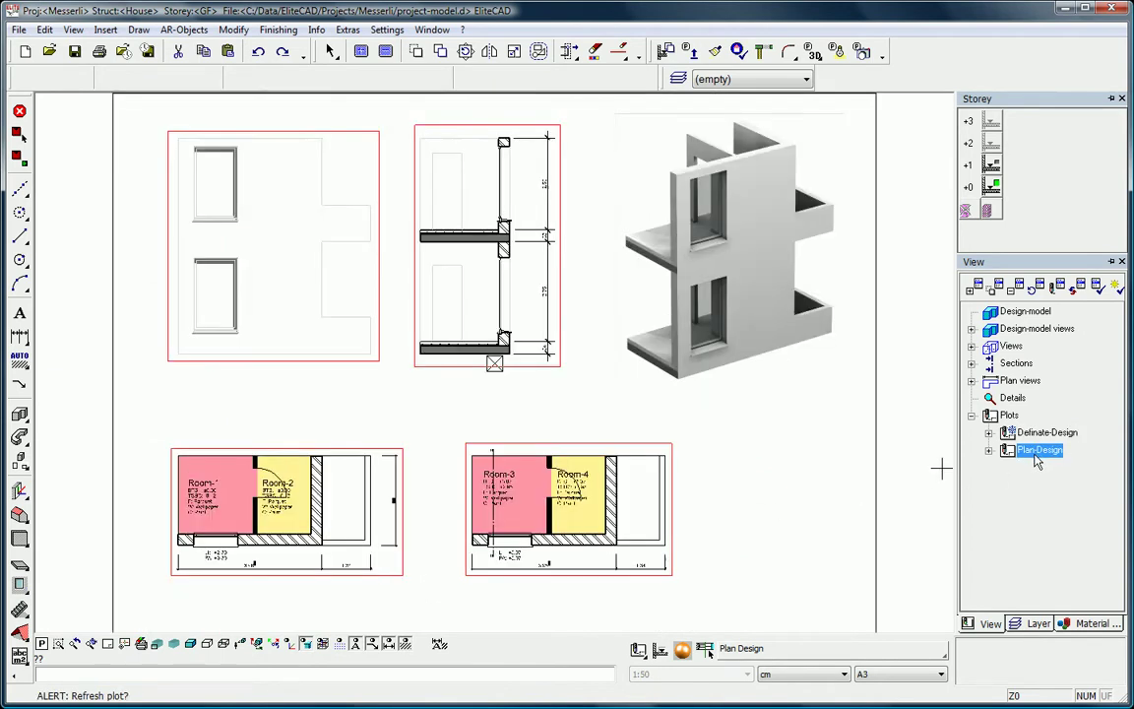
scroll(652, 374, up, 5)
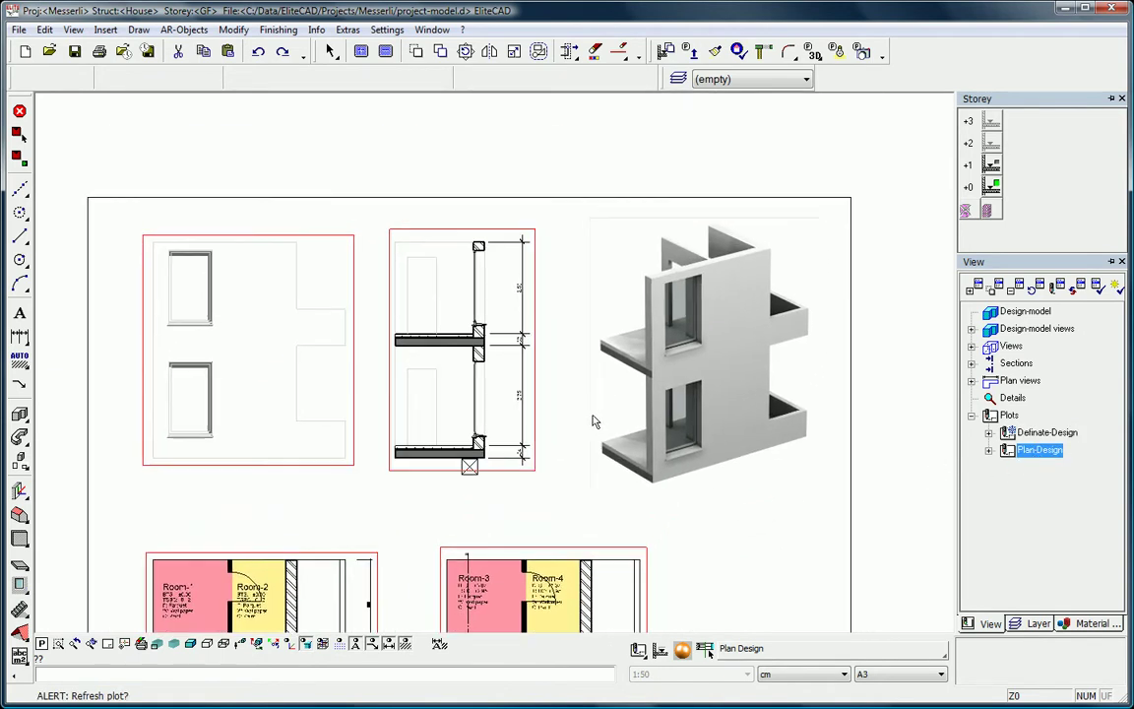
scroll(635, 317, up, 4)
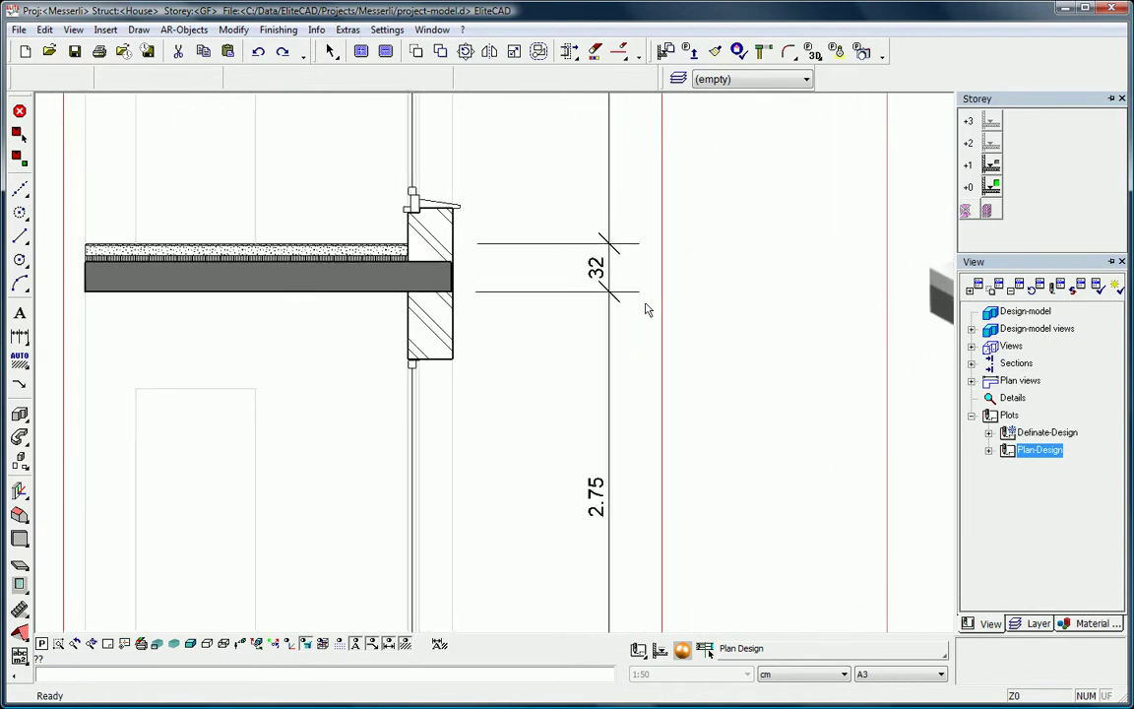
middle_drag(854, 418, 757, 423)
scroll(524, 382, down, 5)
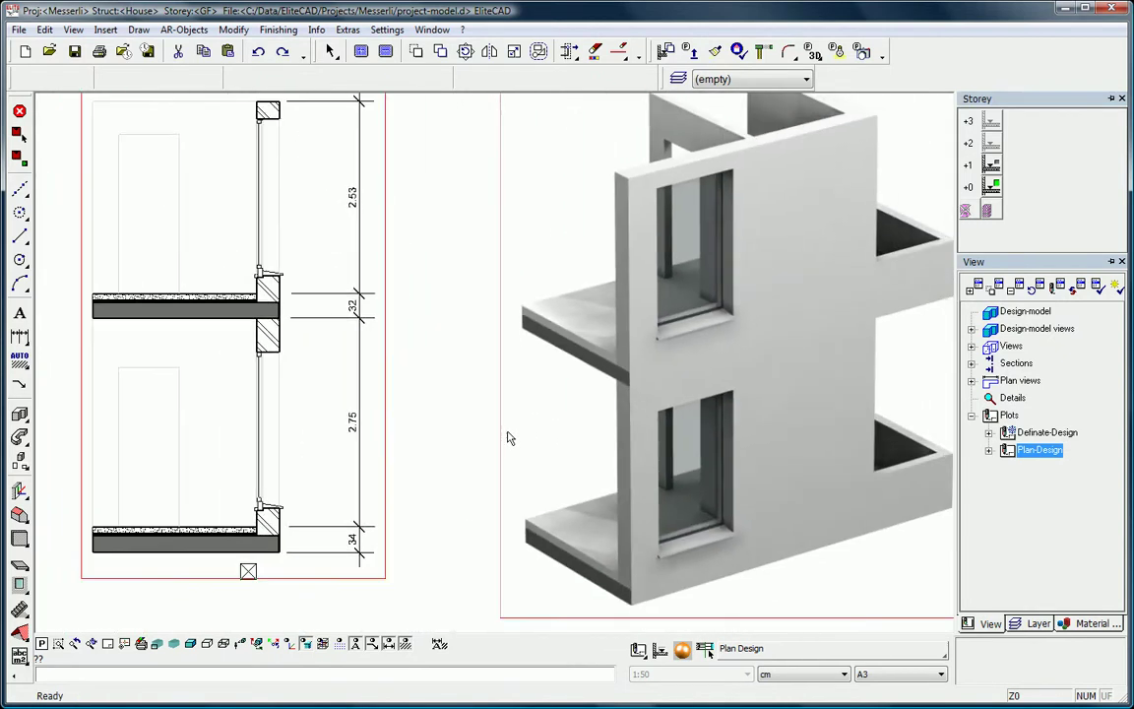
middle_drag(445, 532, 624, 165)
scroll(862, 521, up, 3)
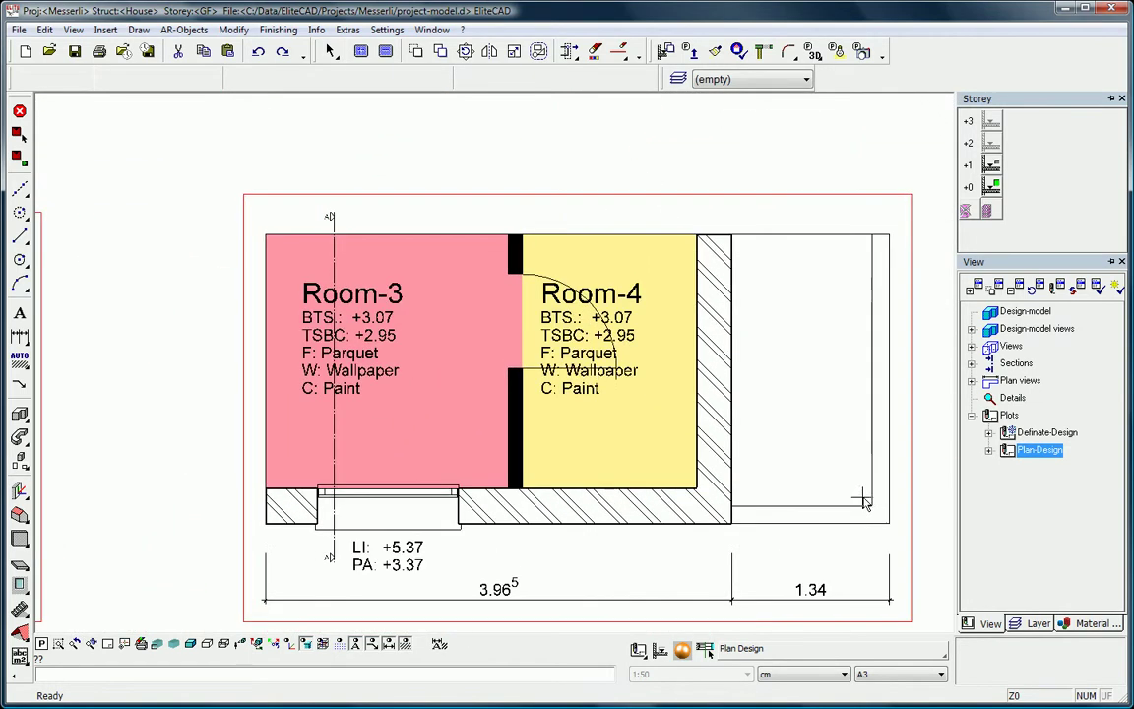
Step: In the Design-model, set the upper balcony's parapet wall to a thickness of 30 cm and a height of 80 cm
double_click(1024, 311)
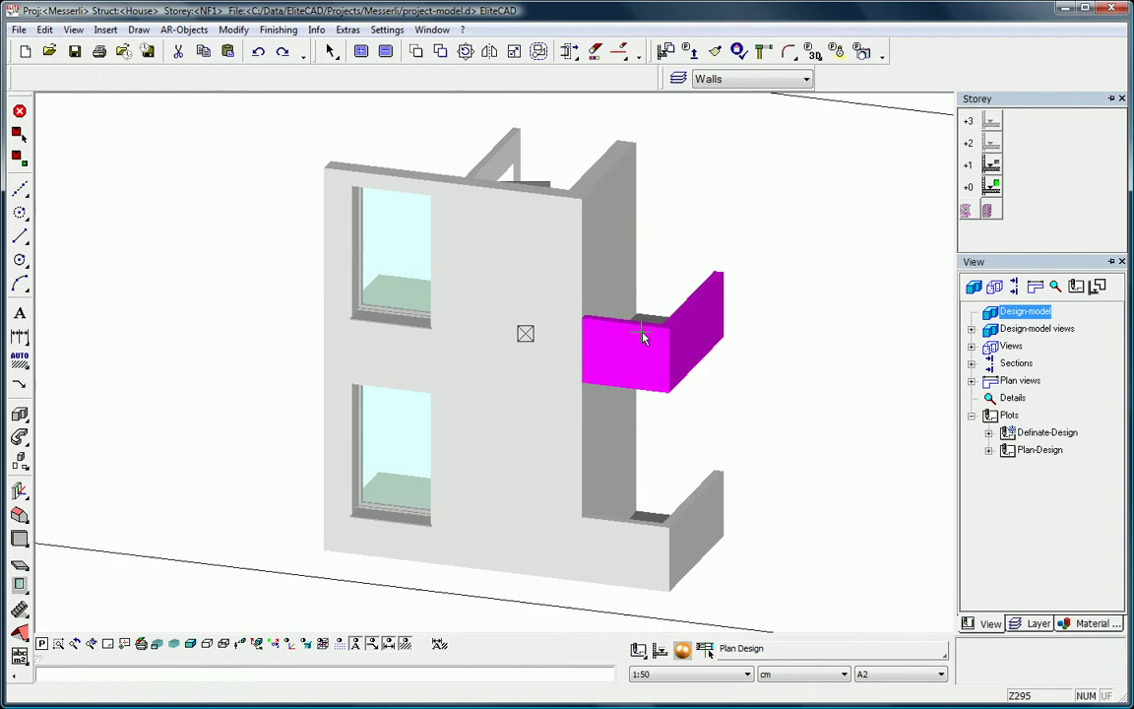
click(642, 331)
click(288, 78)
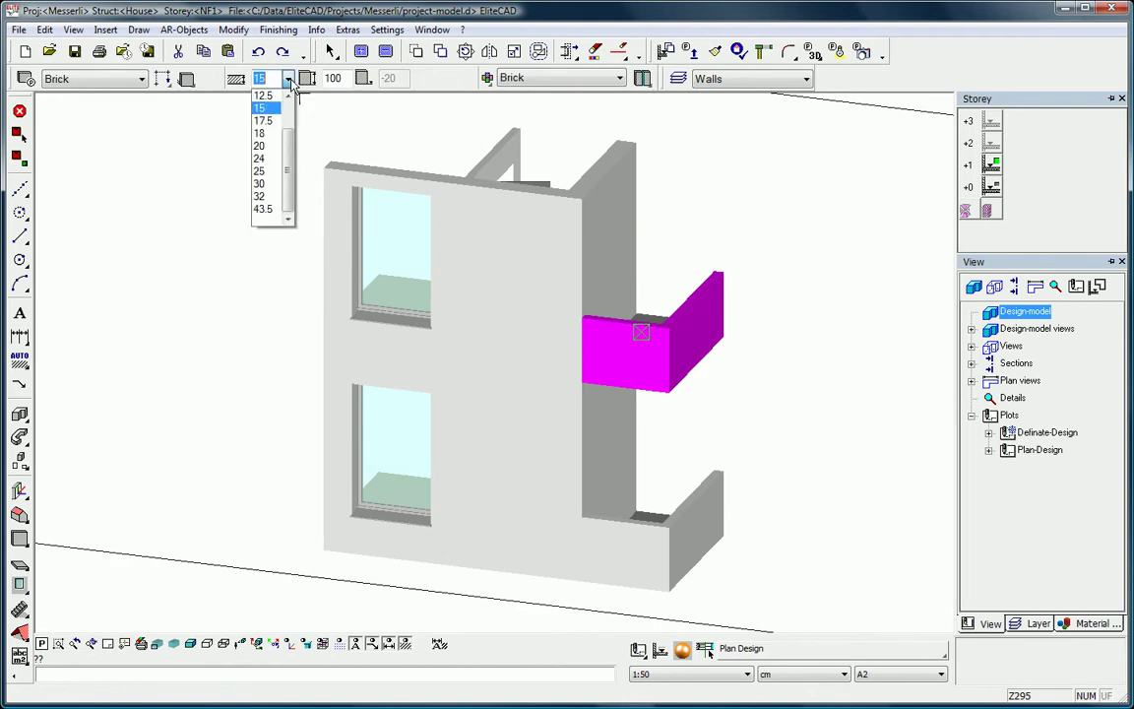
key(Escape)
text(30)
key(Tab)
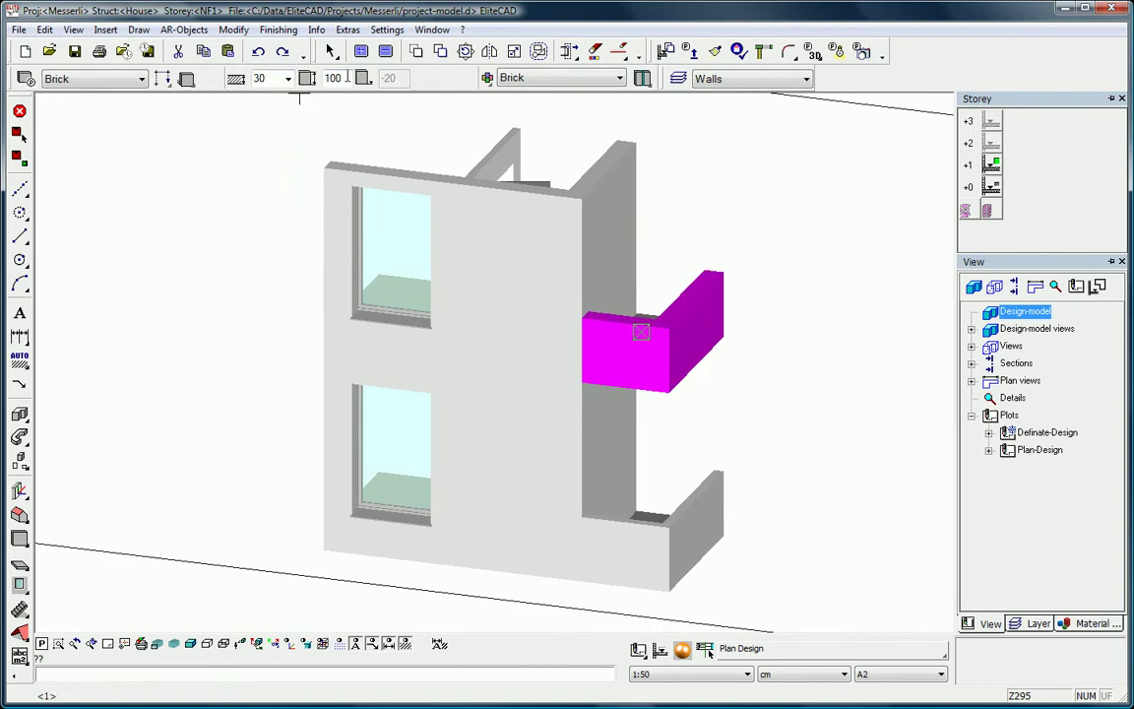
text(80)
key(Return)
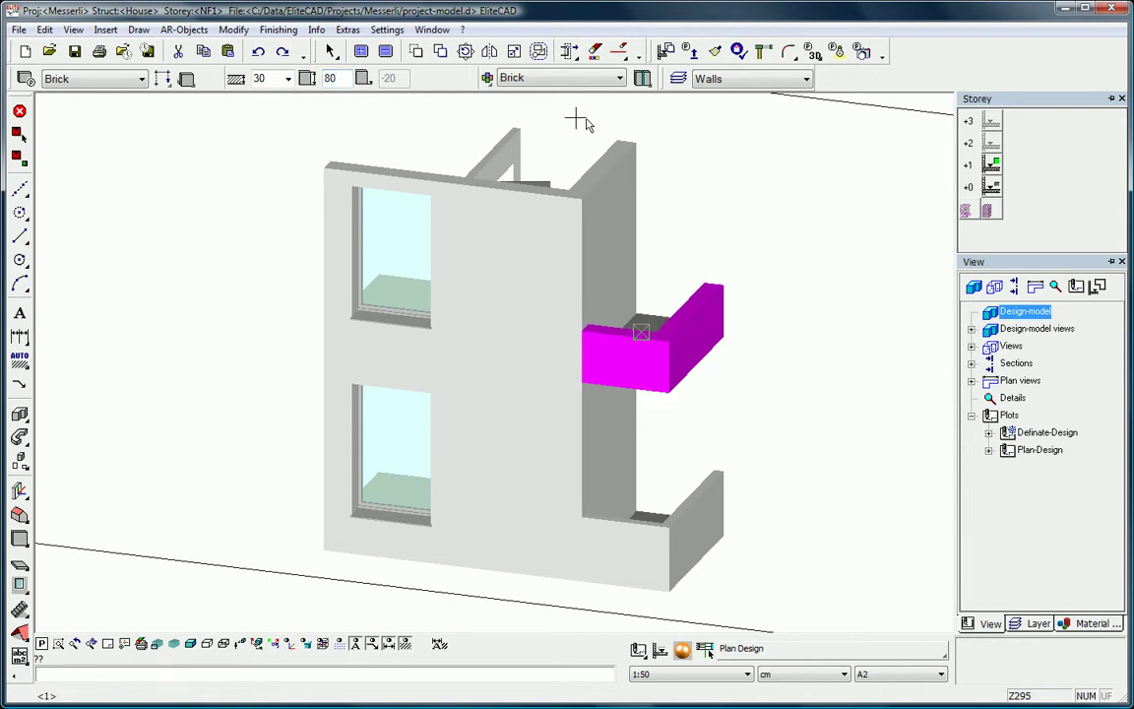
Step: Copy all wall parameters from the upper balcony parapet to the single parapet wall of the lower balcony
click(718, 54)
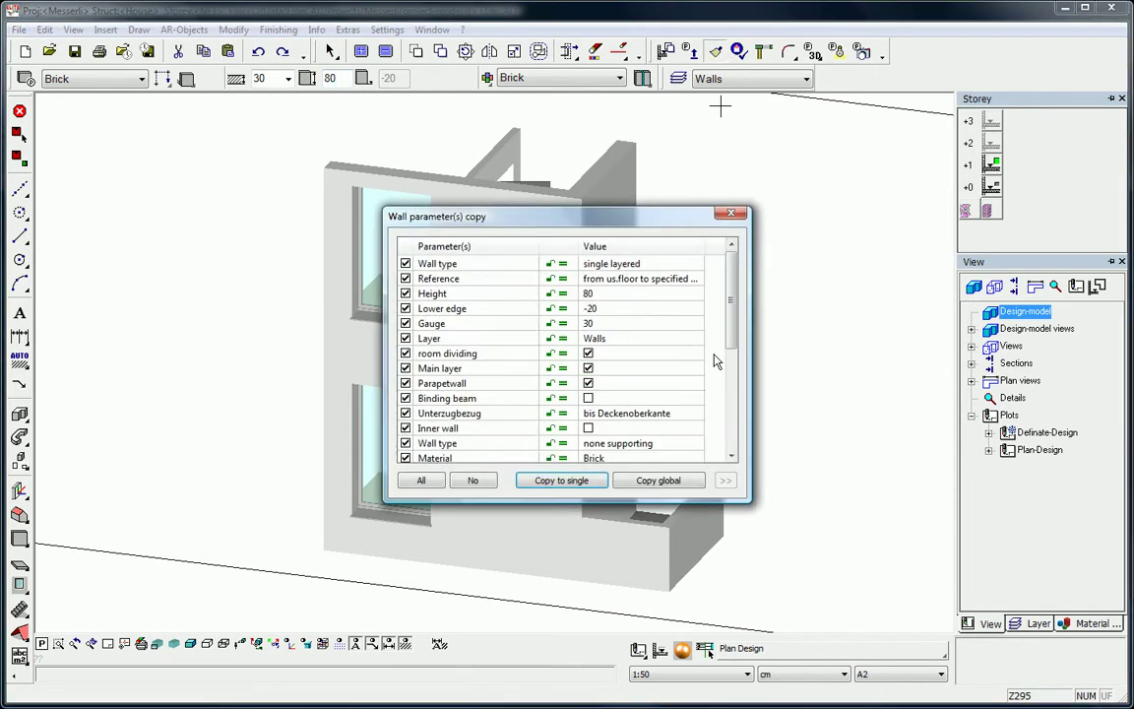
click(559, 480)
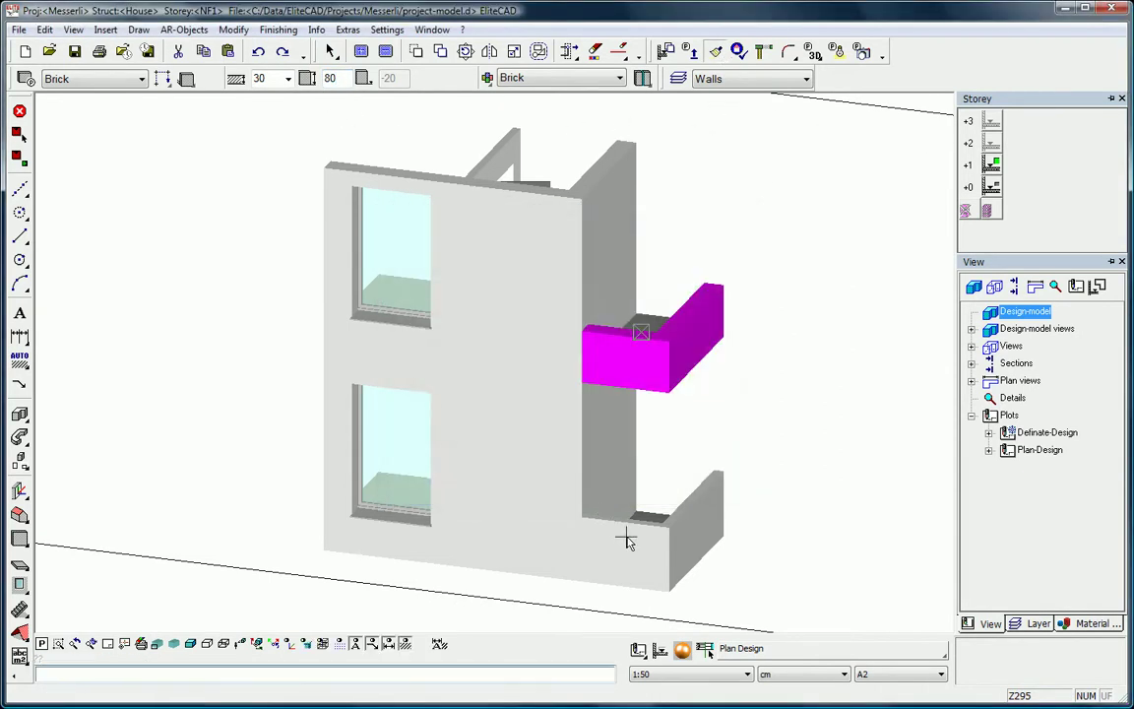
click(628, 542)
Step: Convert the upper storey's exterior wall to a multi-layered wall and set its first brick layer to 15 cm
middle_drag(525, 474, 580, 470)
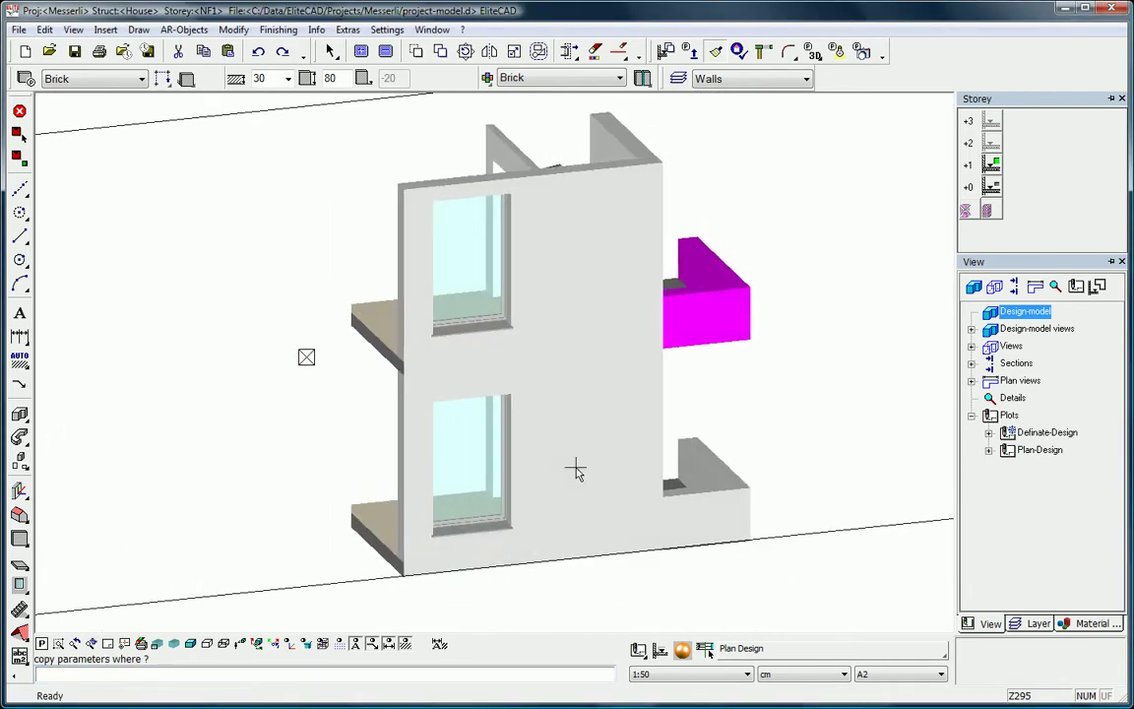
click(541, 264)
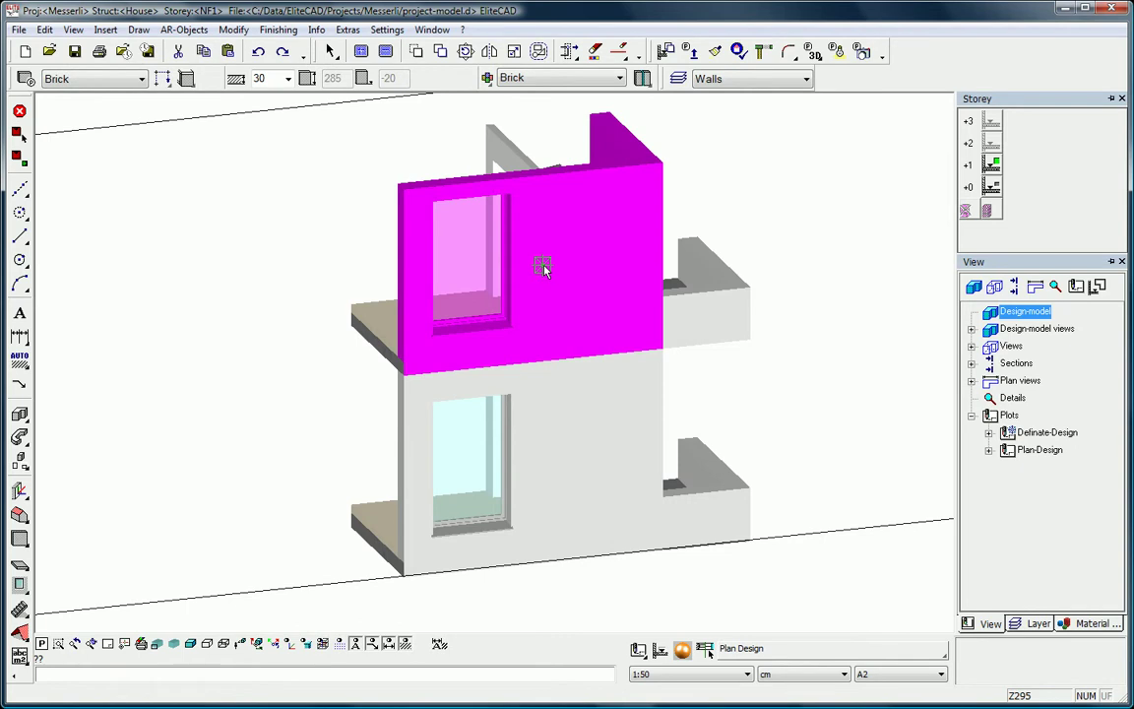
click(26, 80)
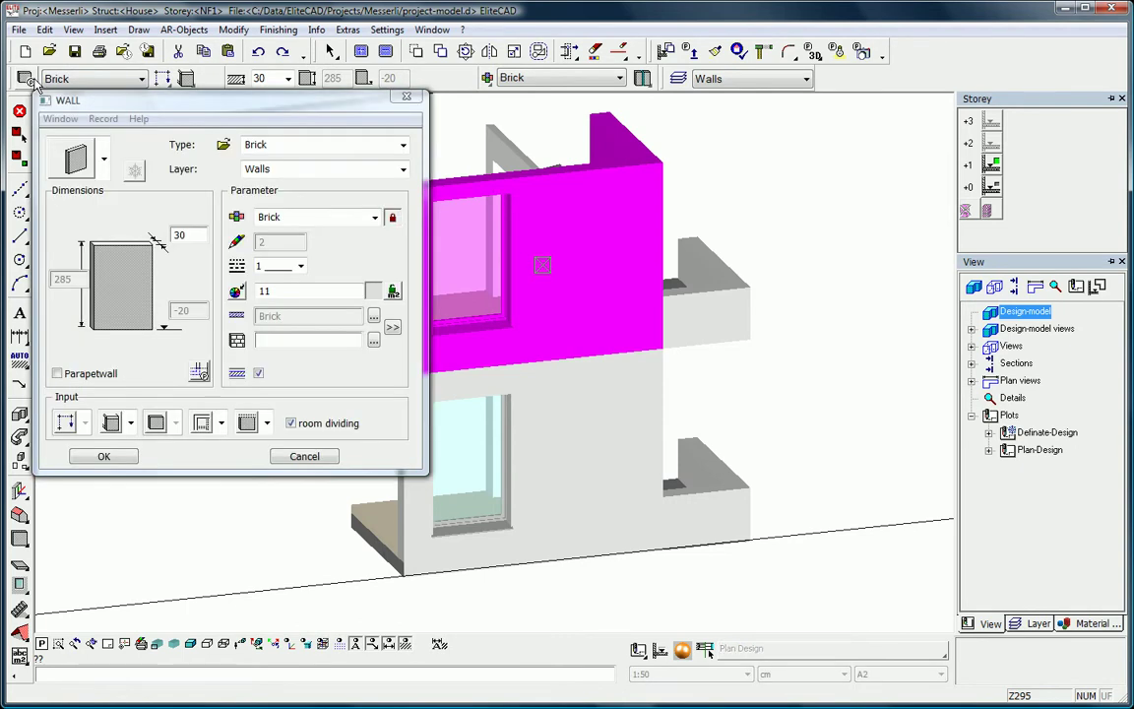
click(105, 156)
click(72, 243)
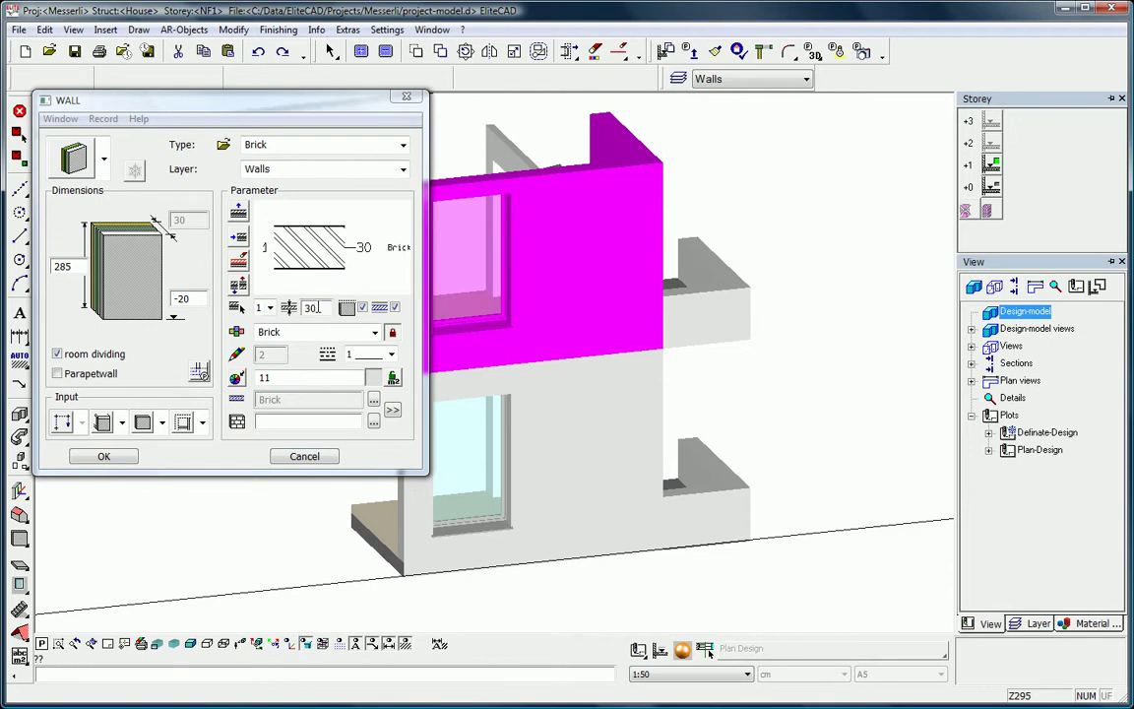
double_click(311, 308)
text(15)
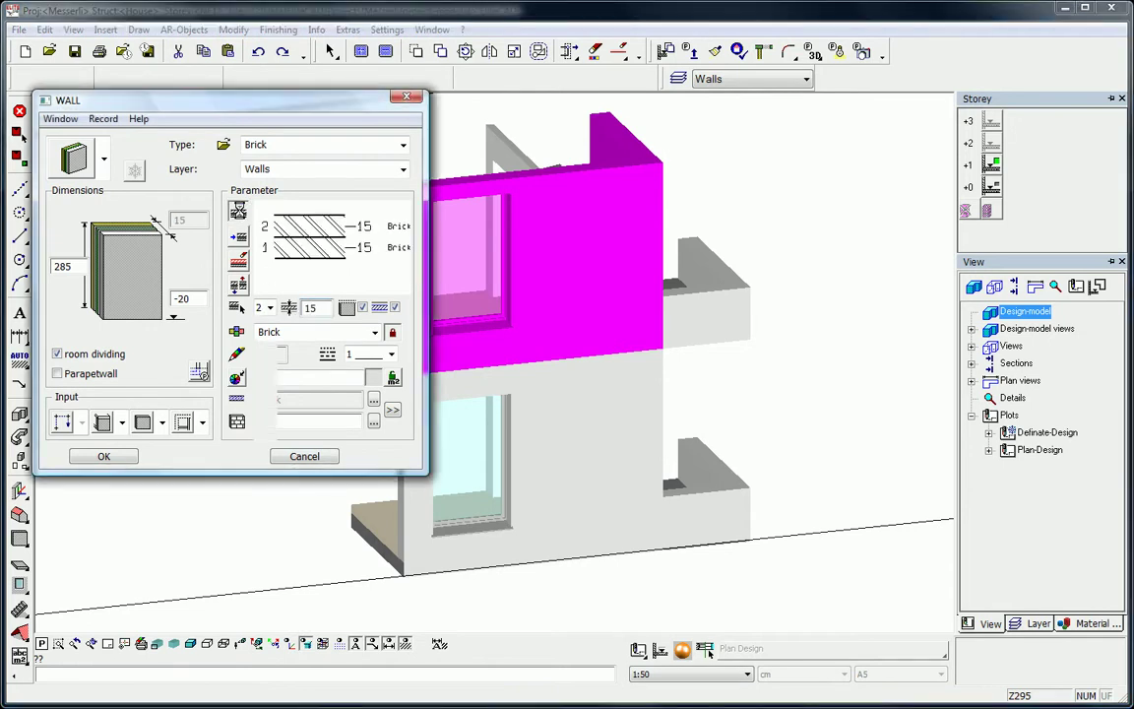
Step: Add a second wall layer 12 cm thick with Insulation as its material
click(240, 213)
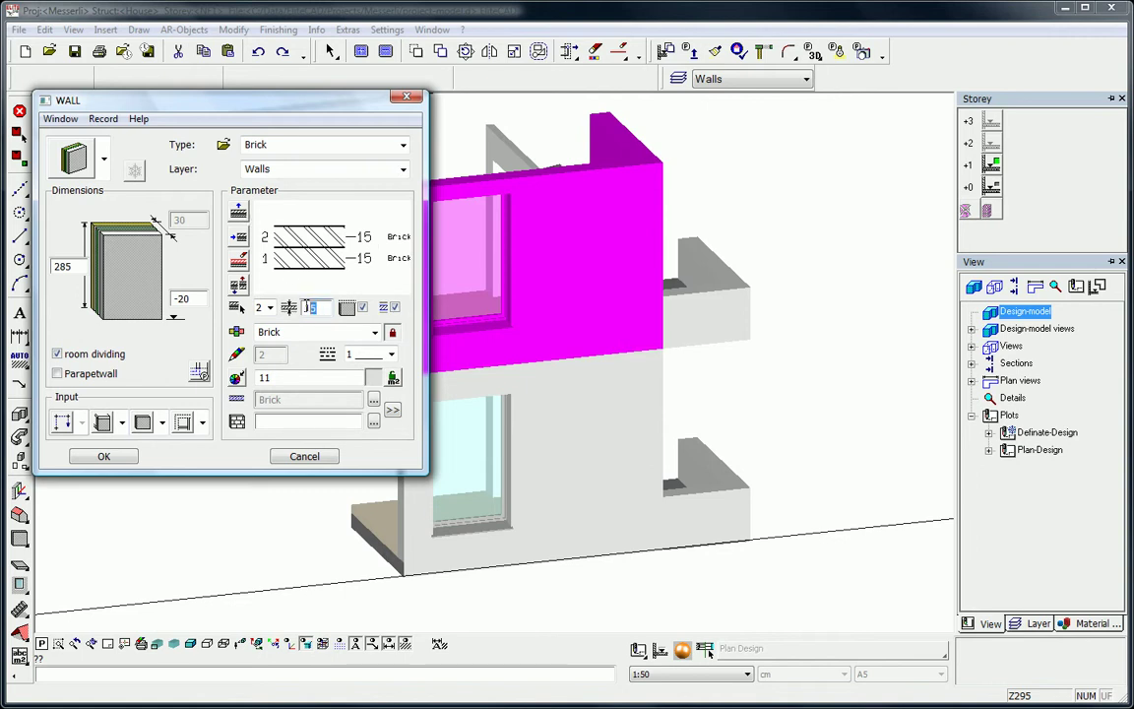
text(12)
click(375, 333)
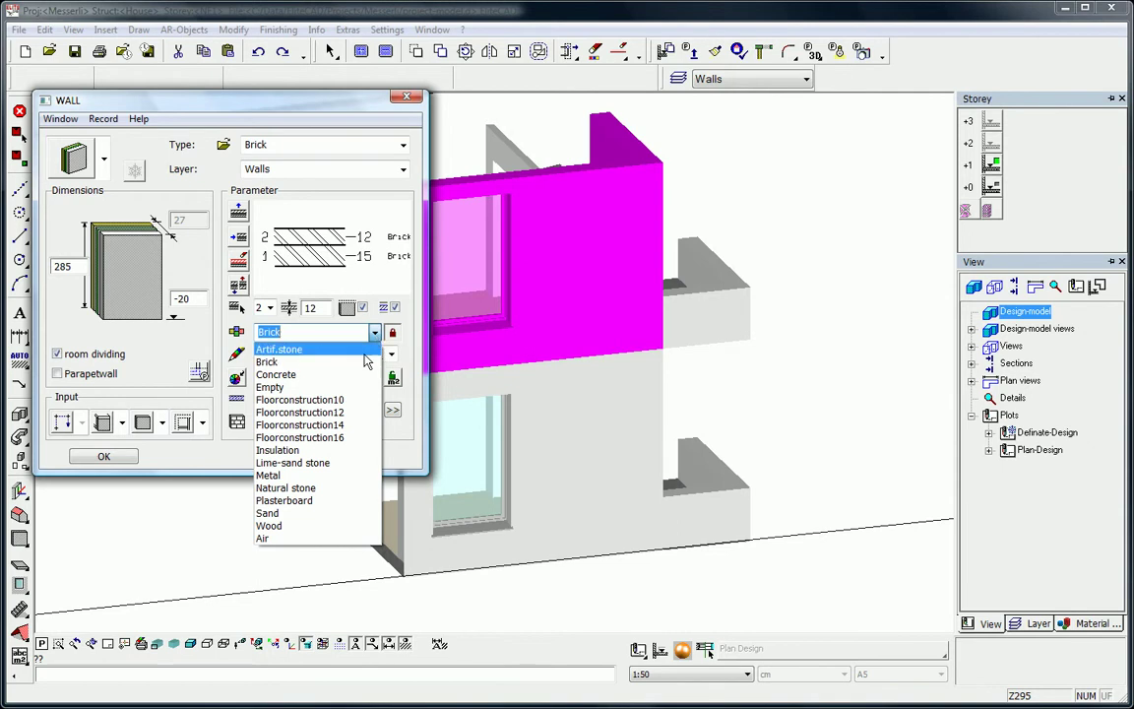
click(342, 450)
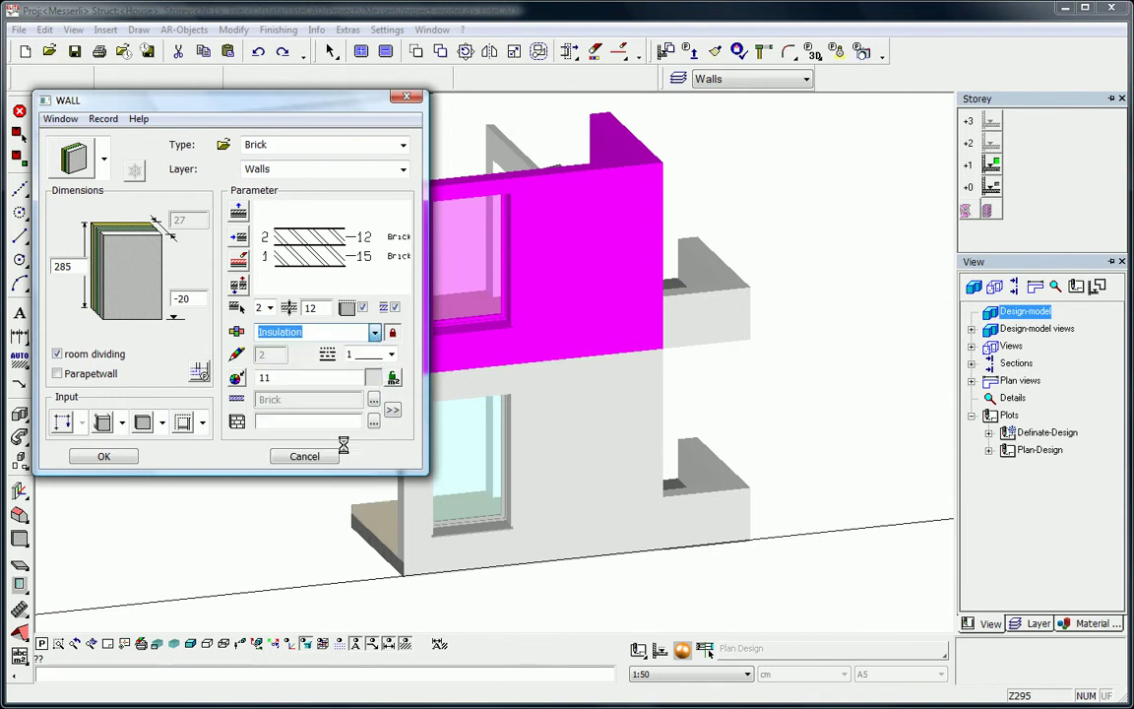
Step: Add a third wall layer 4 cm thick with Air as its material
click(238, 212)
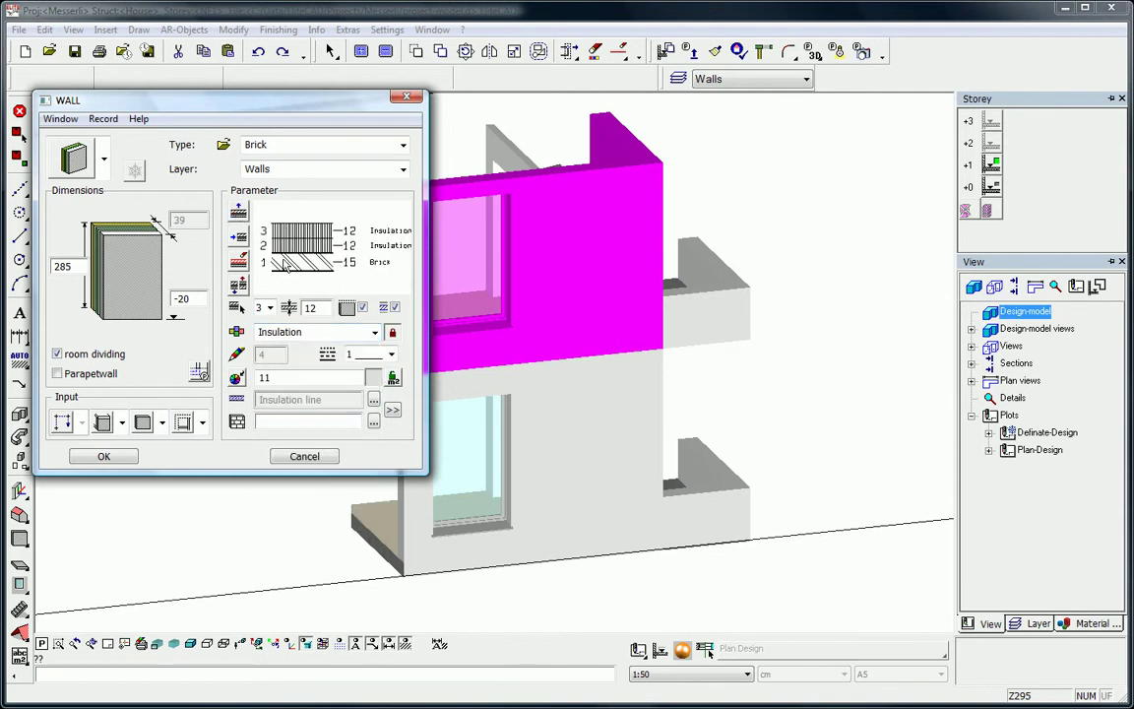
text(4)
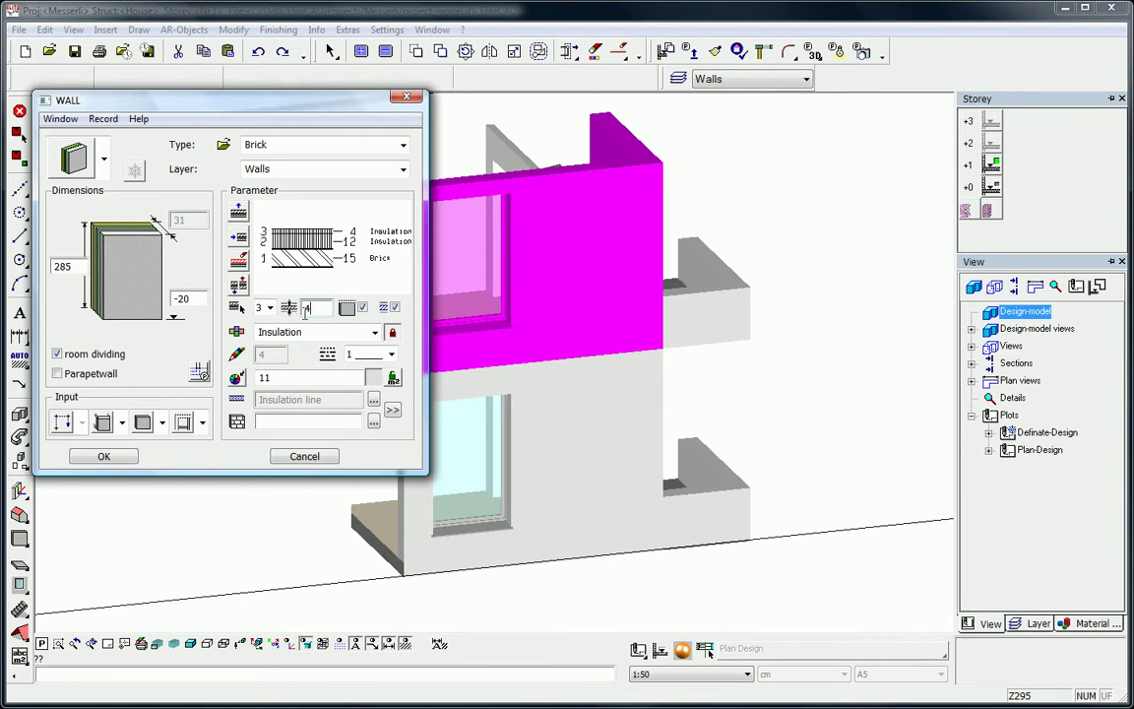
click(375, 337)
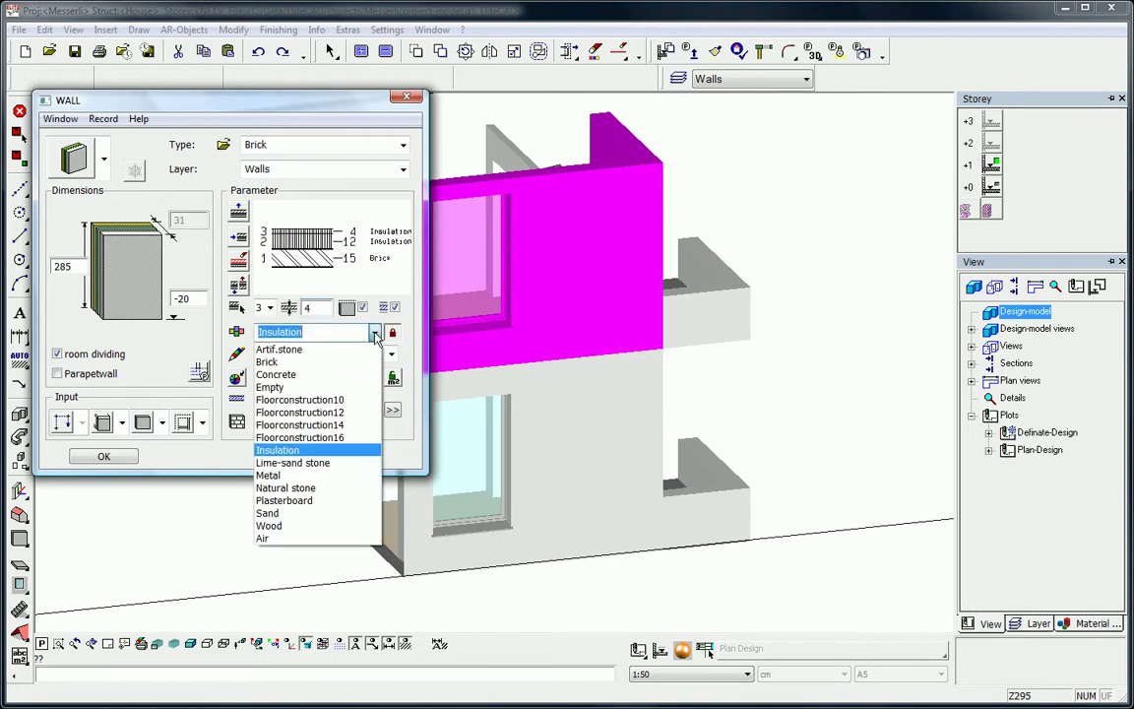
click(306, 540)
Step: Add a fourth layer of 12 cm Brick, then reverse the layer order and apply the wall settings
click(239, 212)
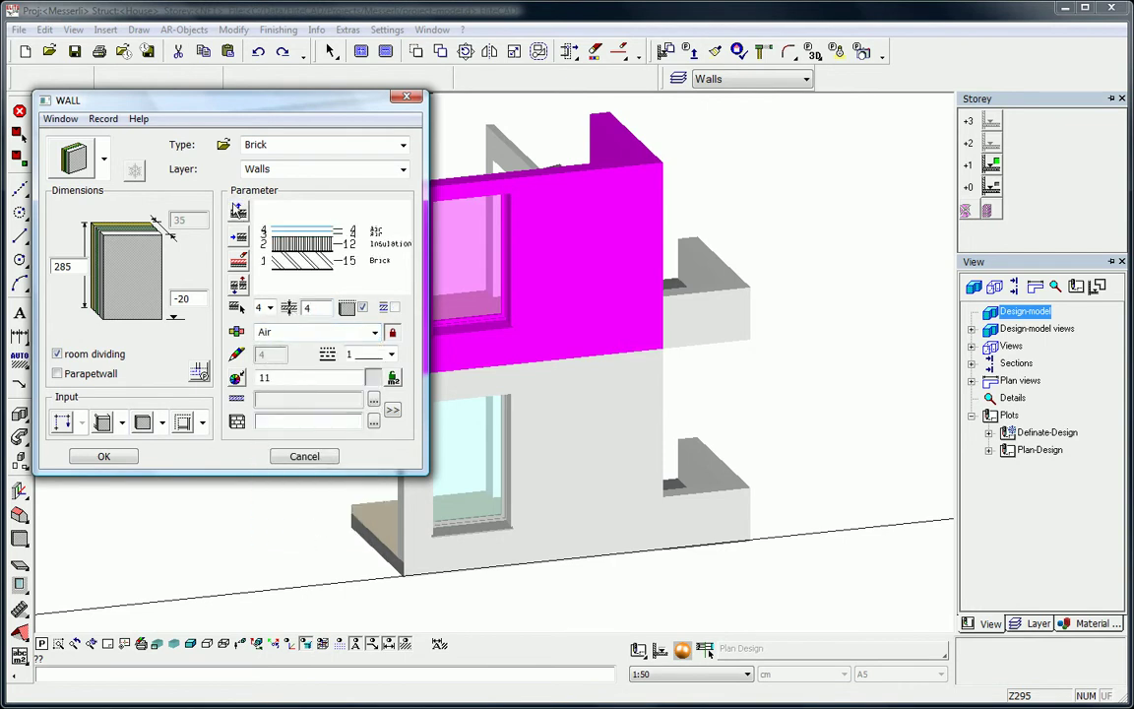
text(12)
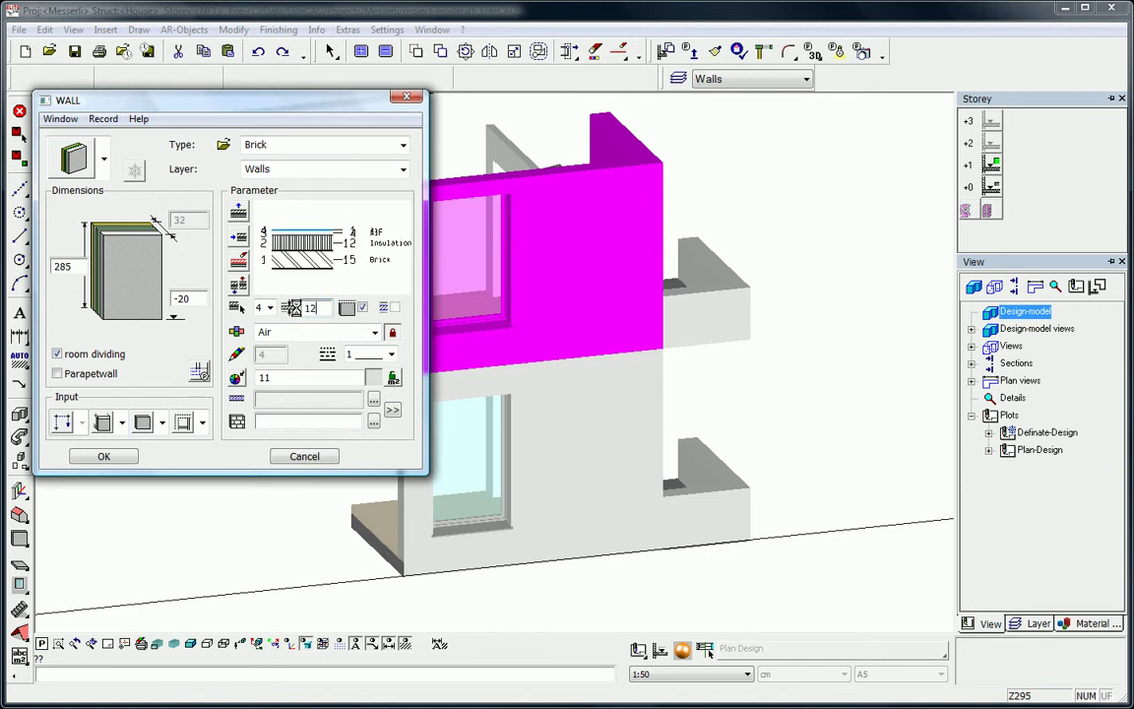
click(374, 333)
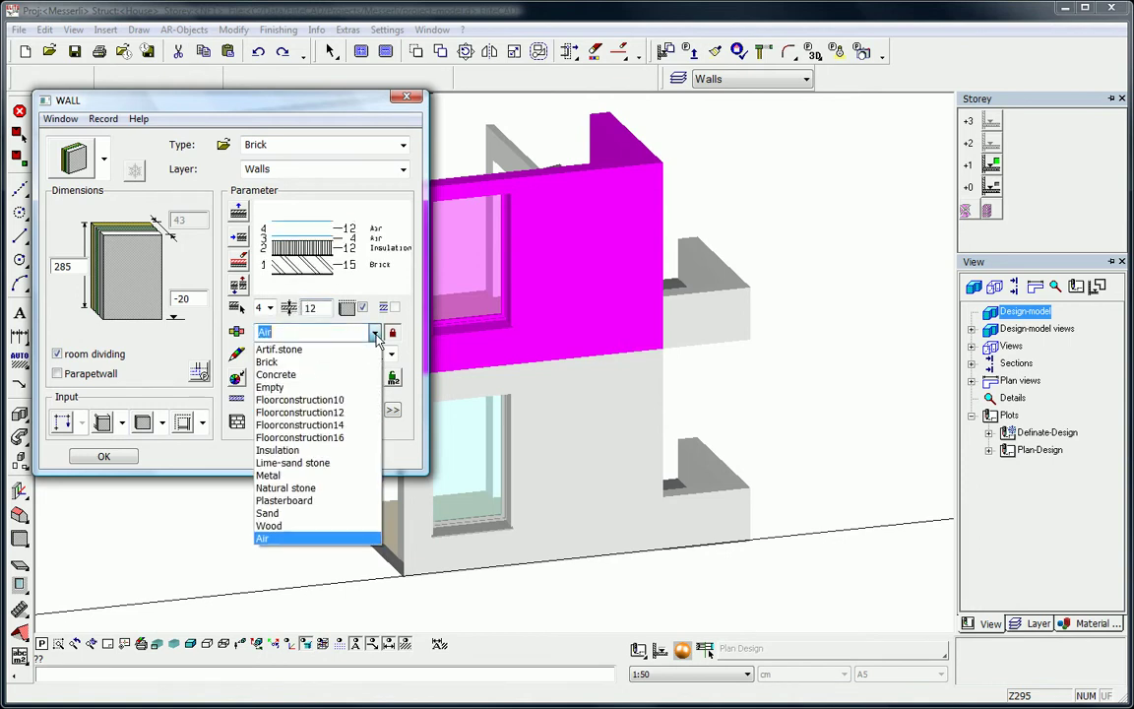
click(364, 360)
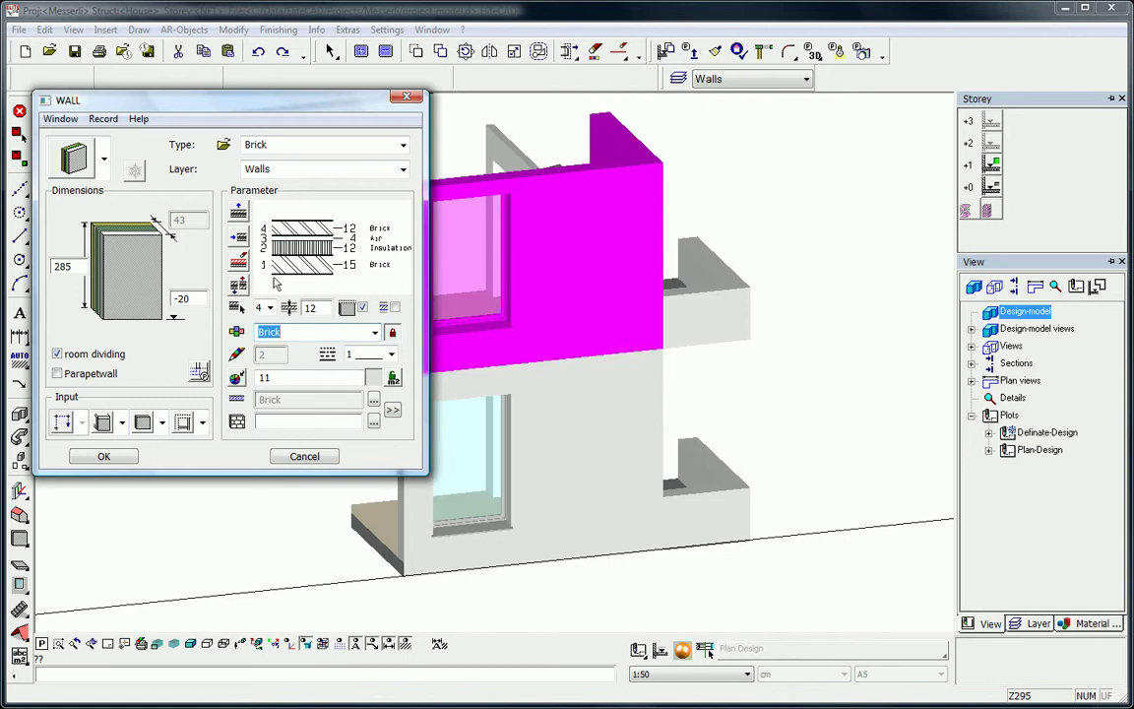
click(234, 285)
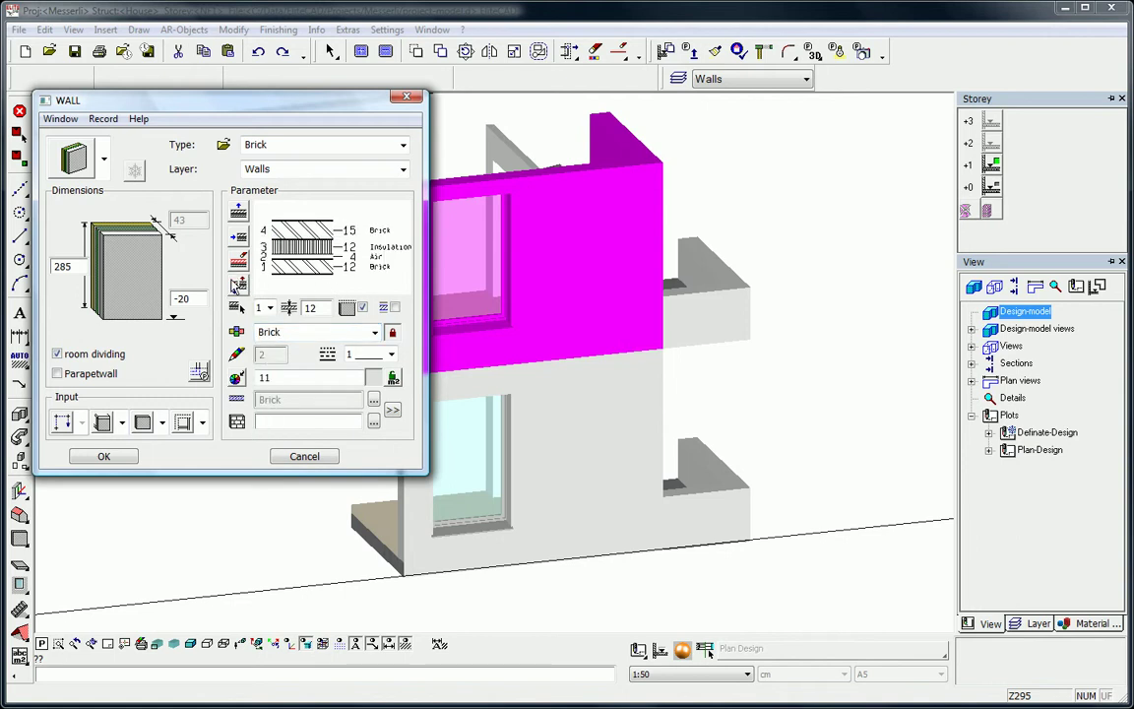
click(103, 457)
Step: Viewing the upper slab's end face straight on, stretch its outer edge back to the outer face of the inner brick layer above
middle_drag(121, 456, 494, 349)
scroll(494, 349, up, 3)
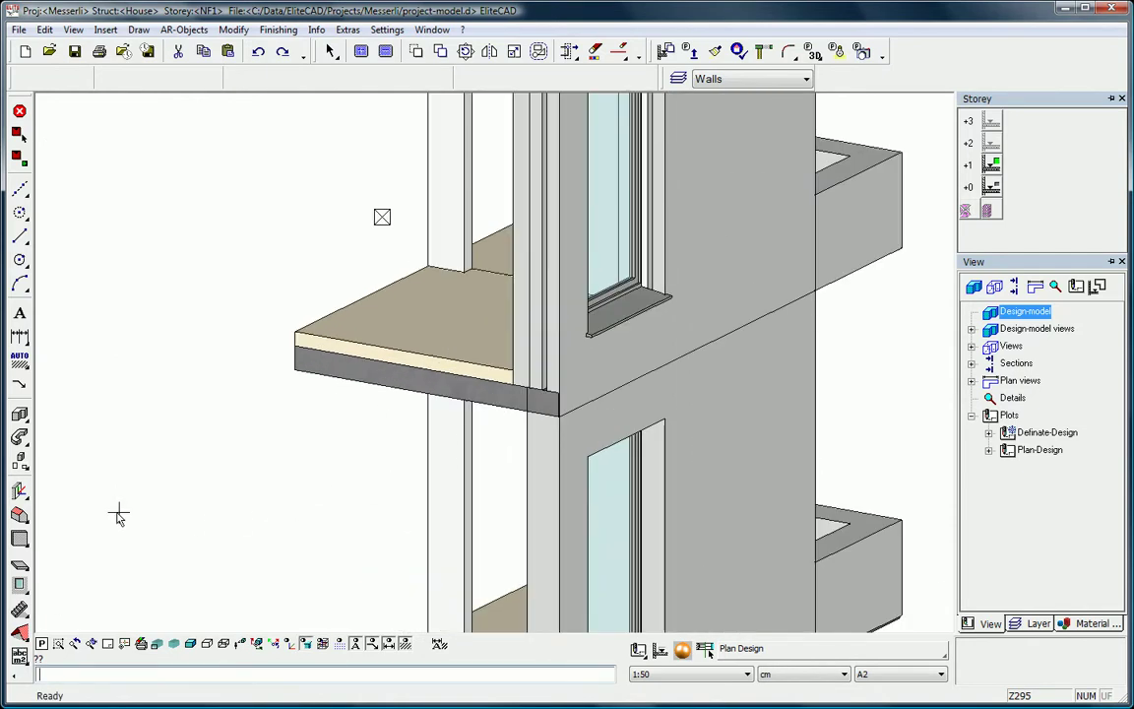
click(17, 451)
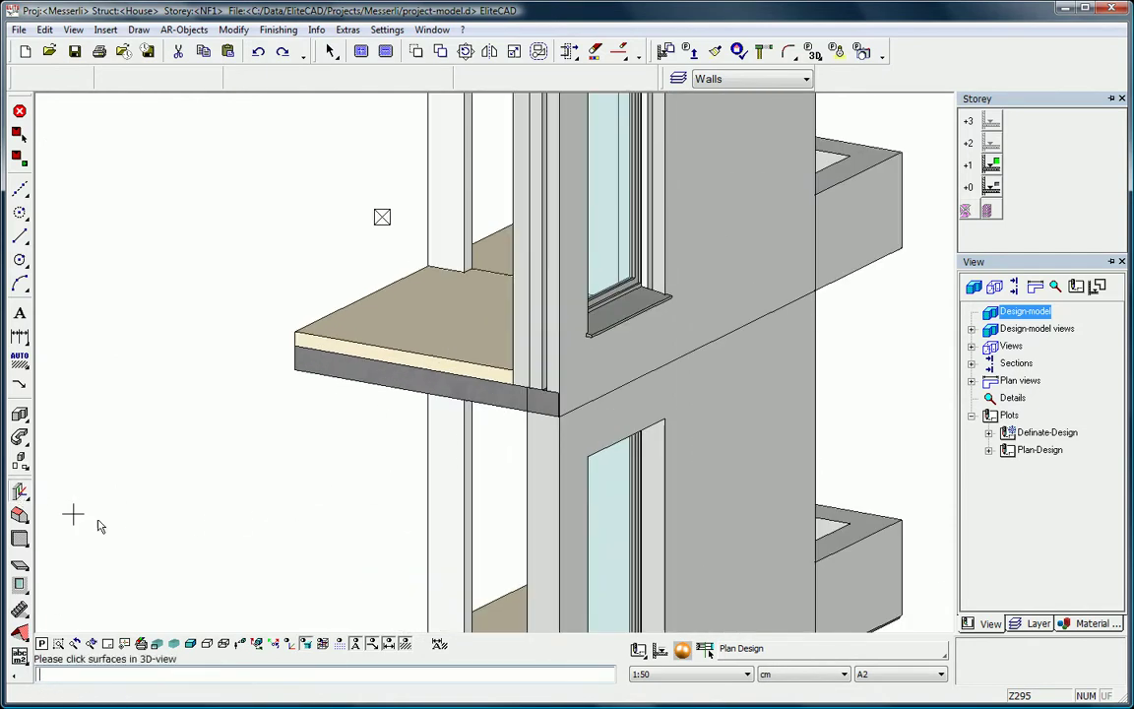
click(463, 390)
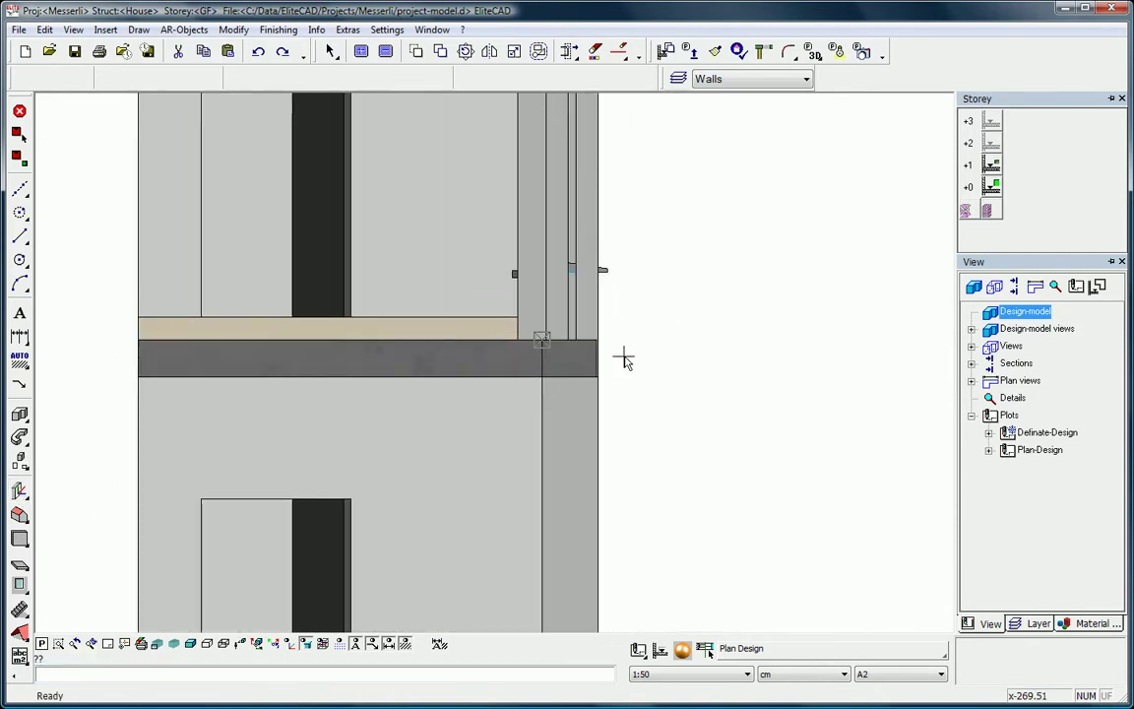
click(472, 358)
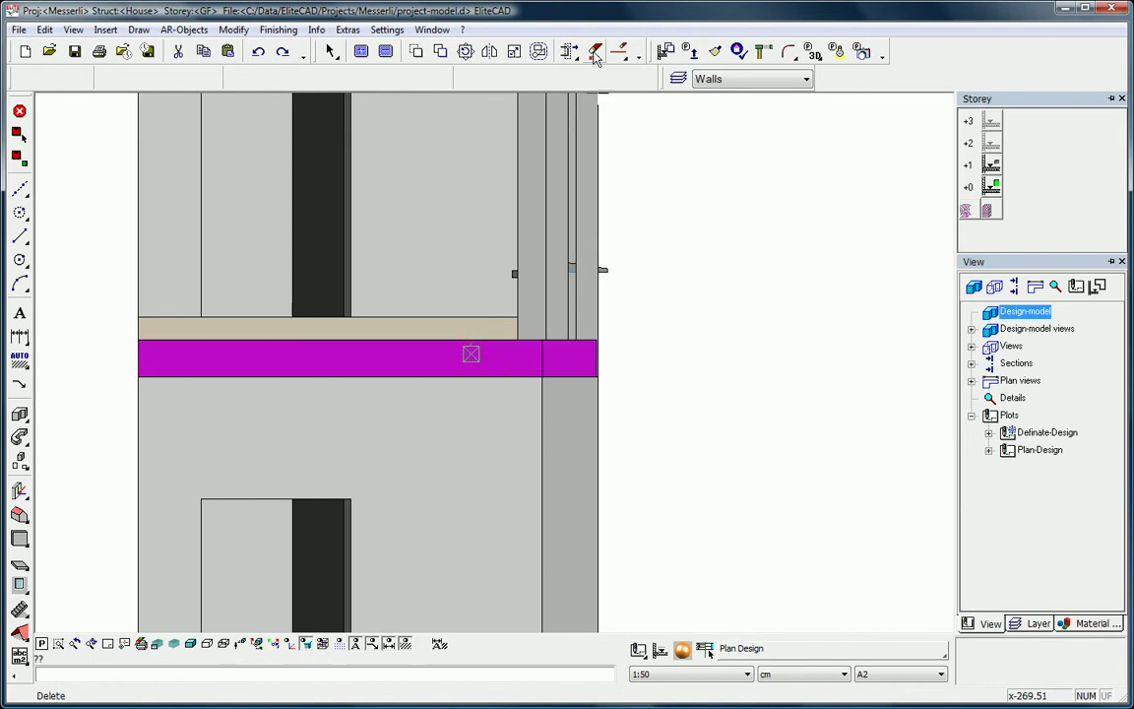
click(569, 51)
click(599, 341)
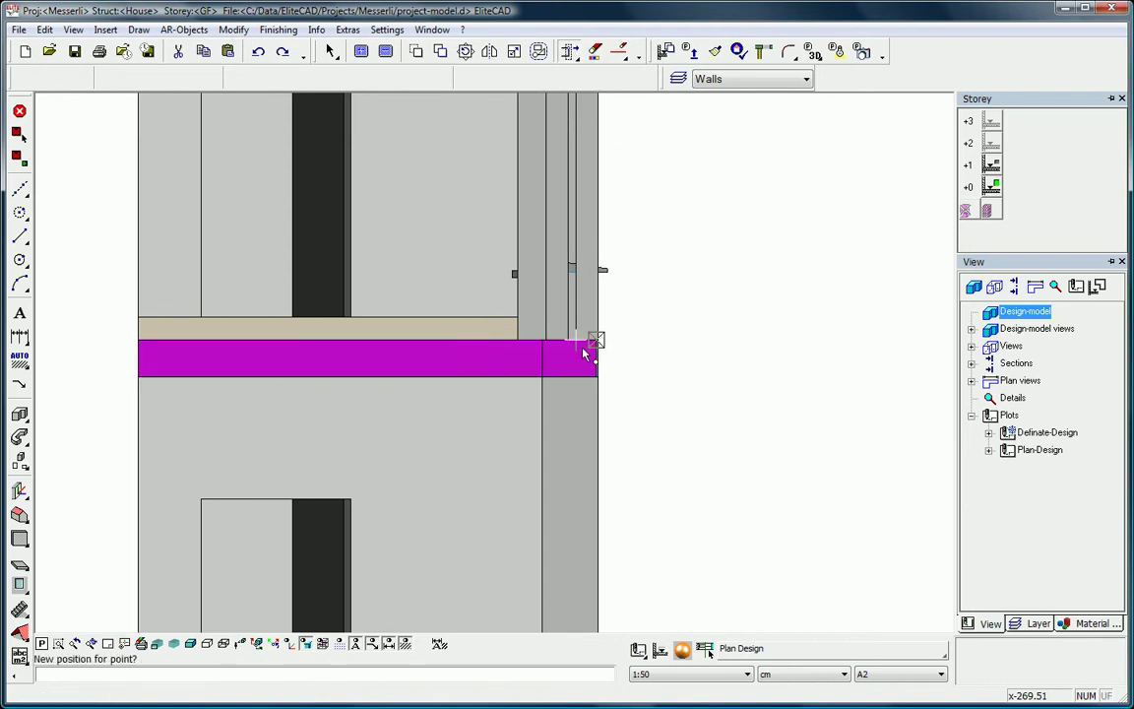
click(547, 342)
click(577, 316)
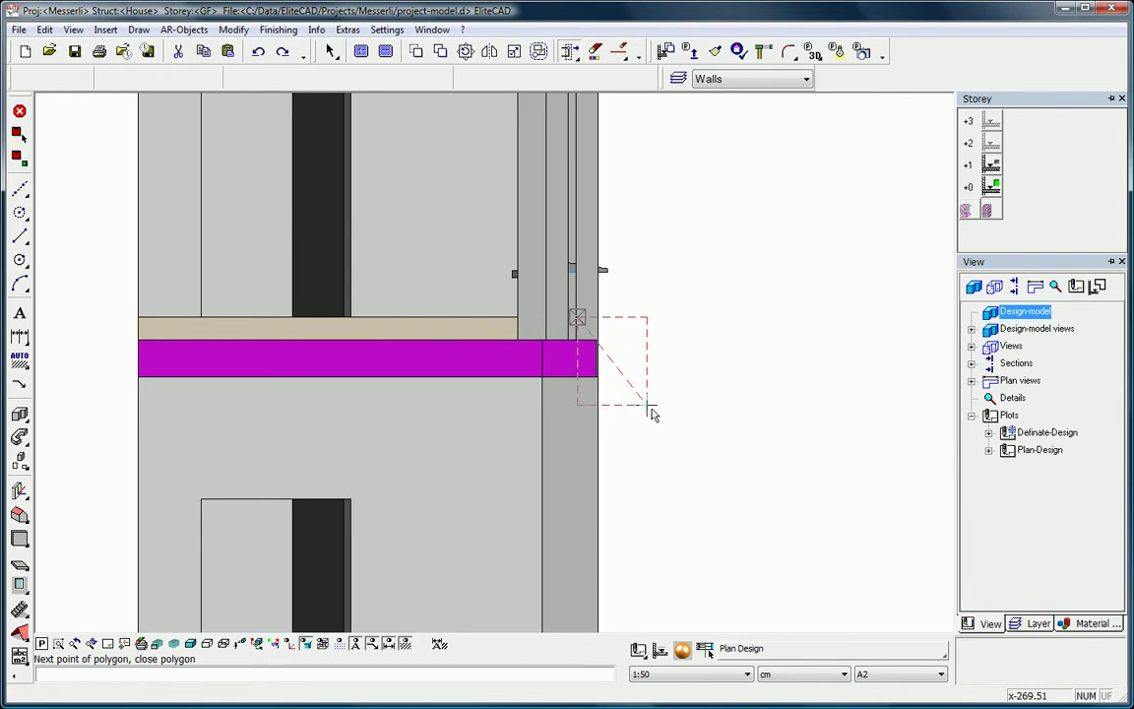
click(651, 407)
Step: Copy all parameters of the upper multi-layered exterior wall to the single ground-floor exterior wall directly below it
scroll(745, 240, down, 3)
middle_drag(750, 311, 685, 342)
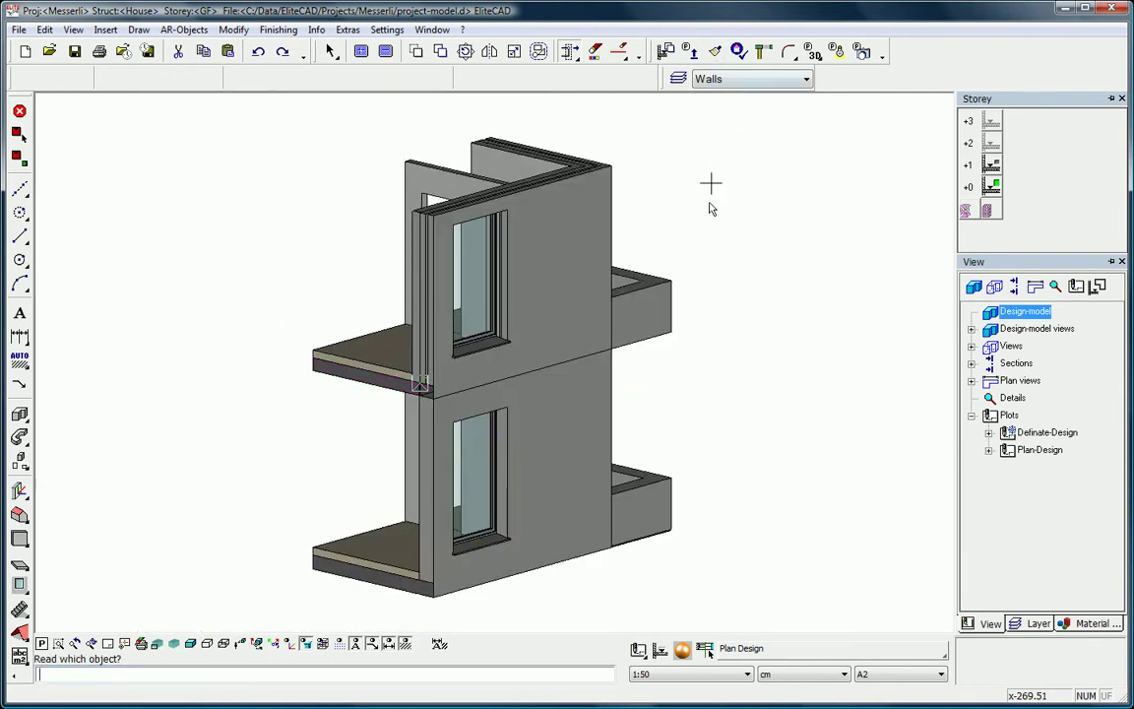
double_click(551, 307)
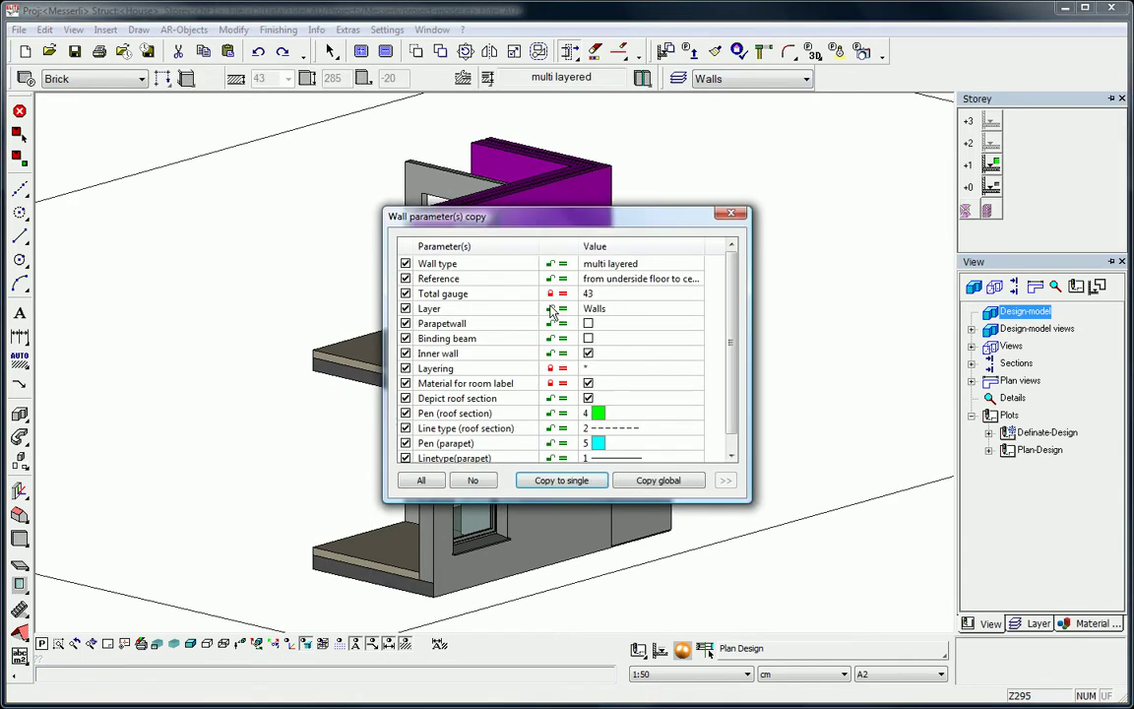
click(557, 481)
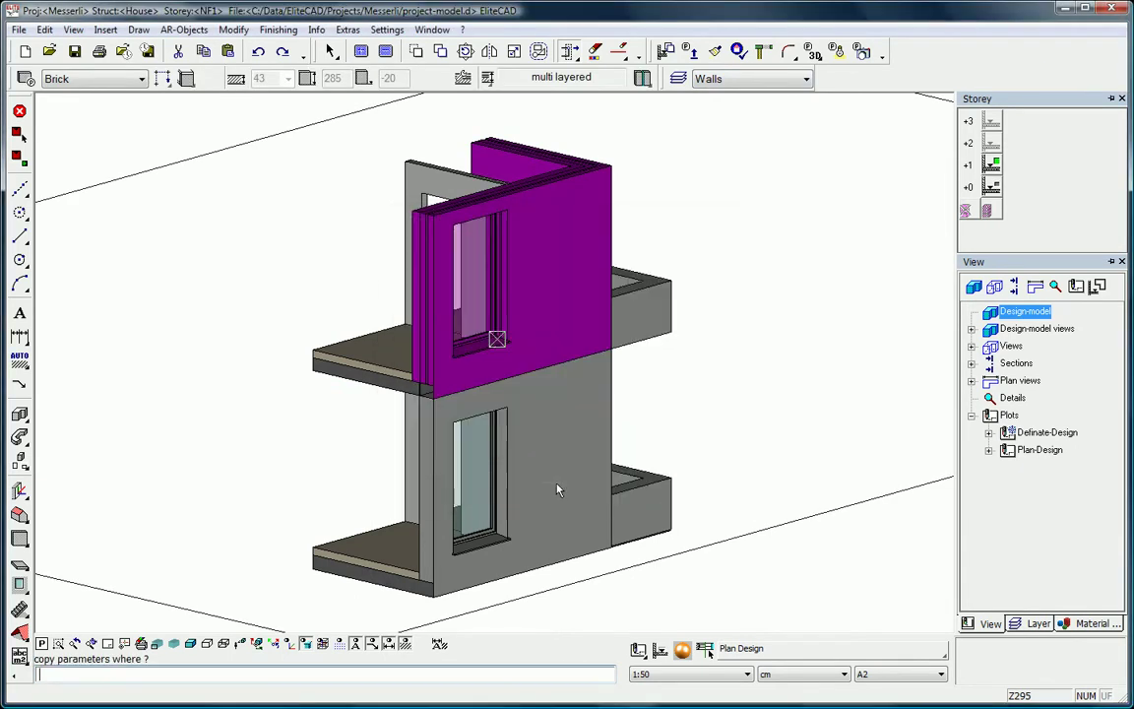
click(557, 492)
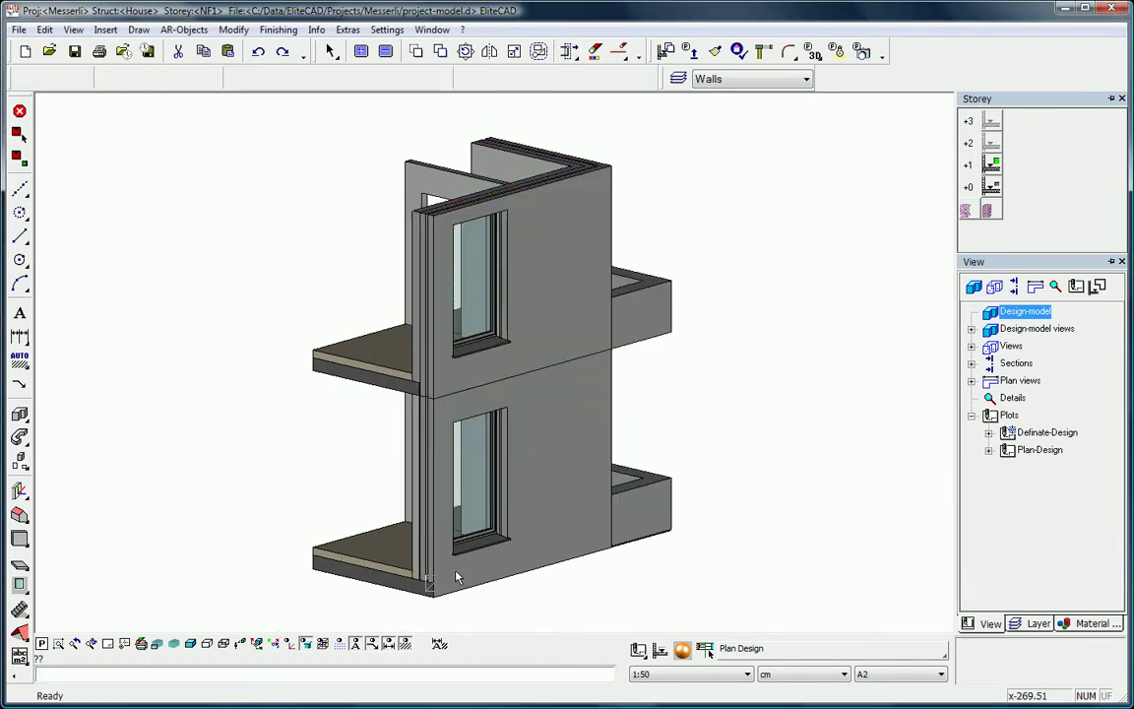
Step: Stretch the lower slab's outer edge back to the outer face of the inner brick layer
middle_drag(468, 588, 529, 491)
shift+middle_drag(528, 491, 516, 528)
scroll(513, 517, up, 3)
click(483, 536)
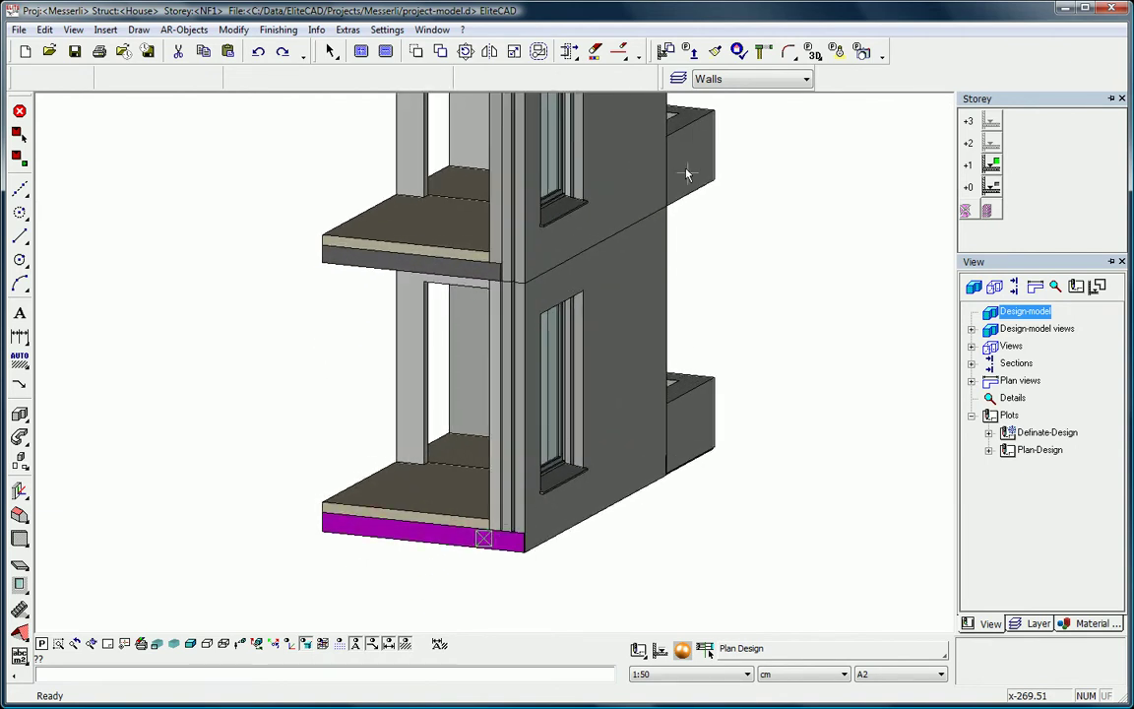
click(20, 609)
click(522, 539)
click(502, 537)
right_click(557, 579)
right_click(557, 576)
Step: In the ground-floor plan, set the frame width of the window below Room-1 to 11 cm and apply the window settings
middle_drag(557, 577, 637, 415)
scroll(636, 503, up, 1)
scroll(637, 507, up, 2)
scroll(639, 407, up, 2)
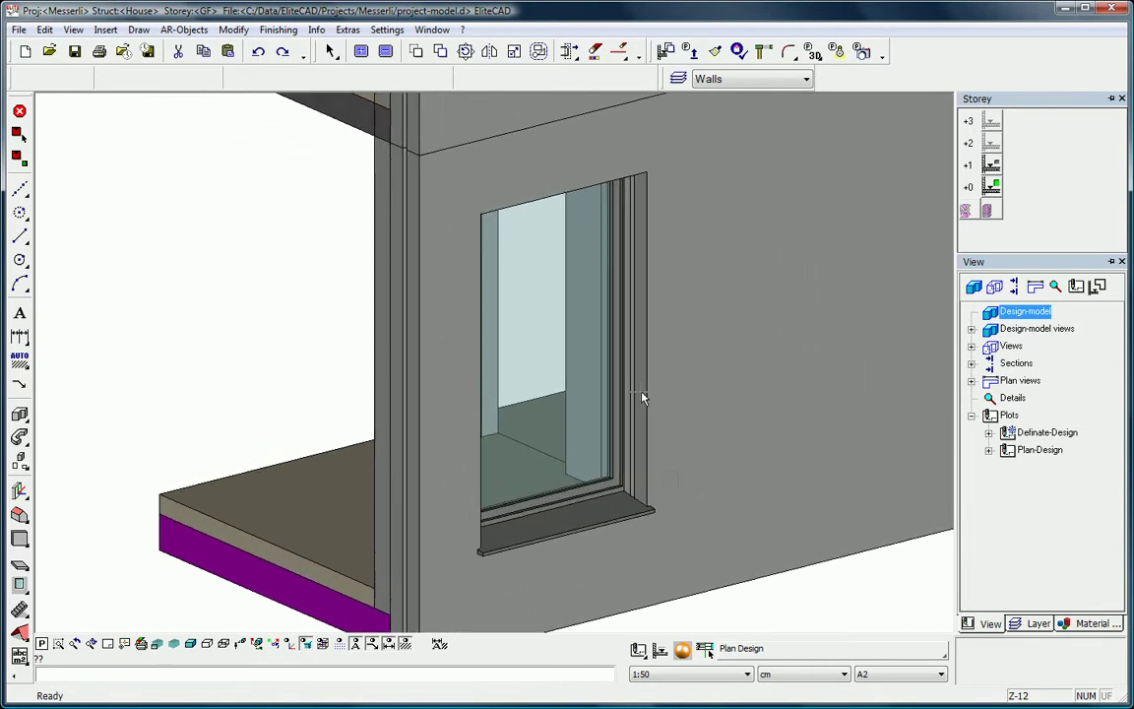
click(994, 189)
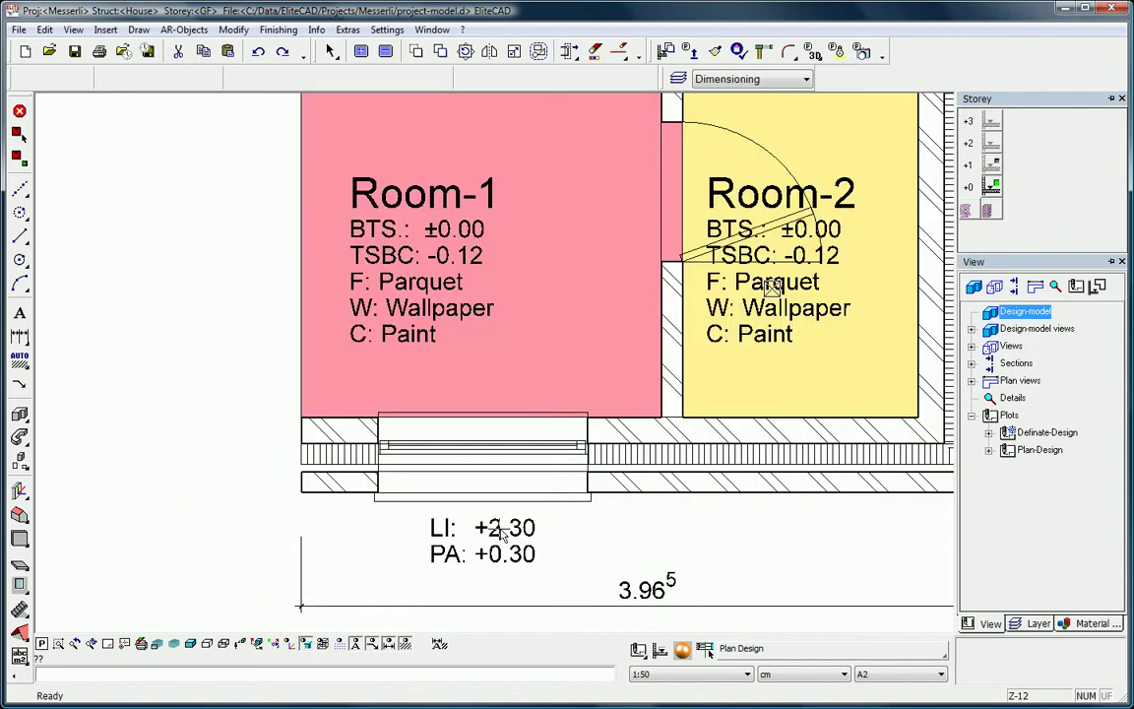
click(502, 529)
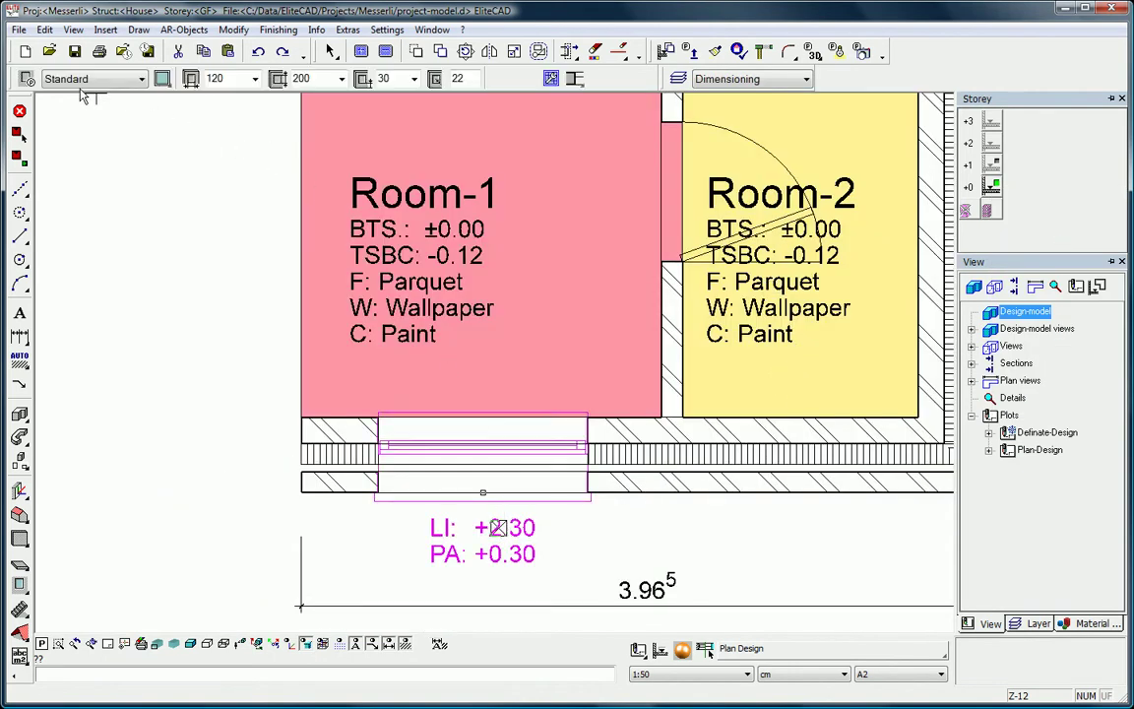
click(27, 80)
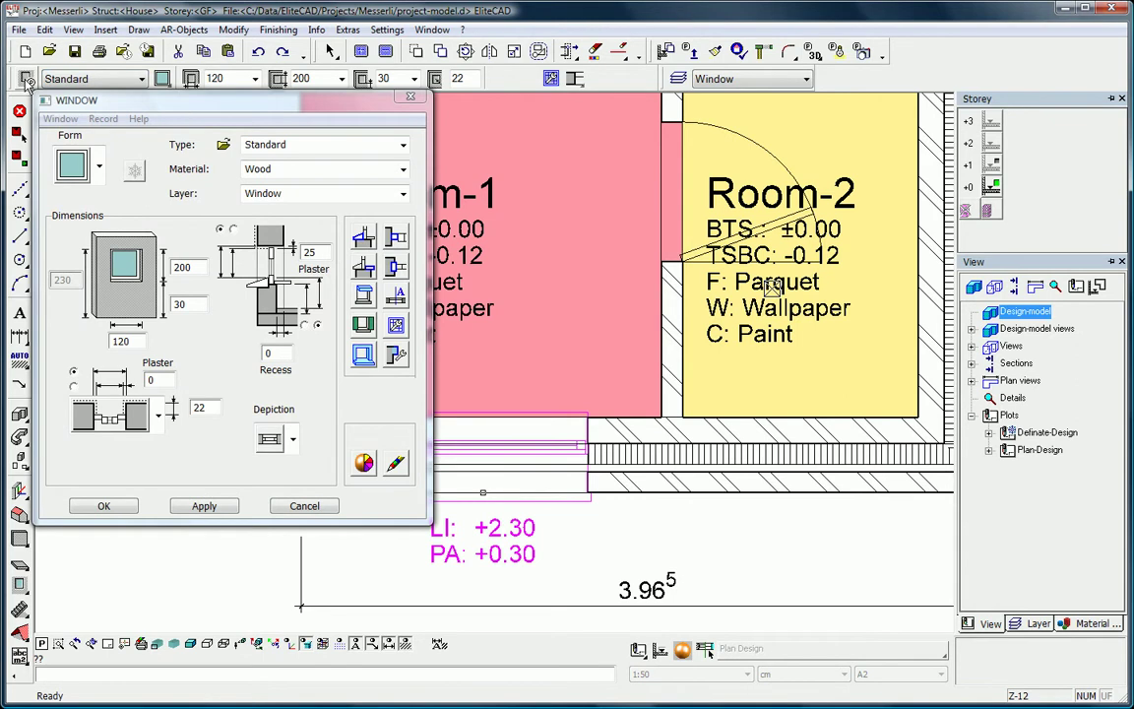
click(395, 237)
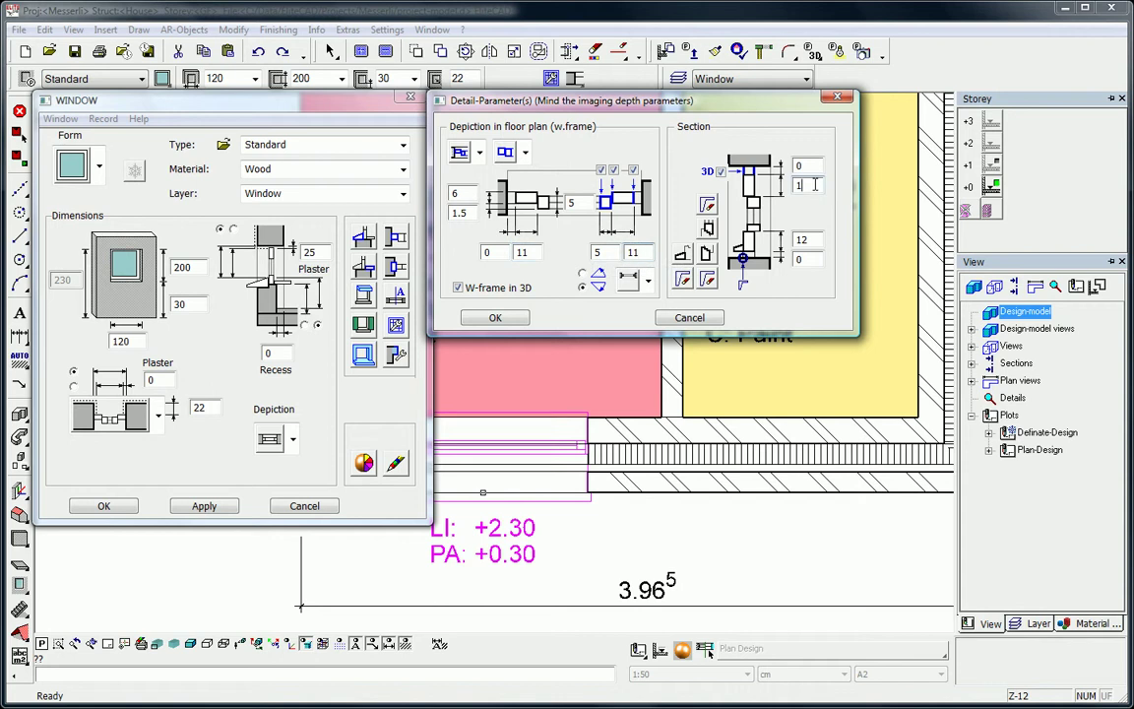
click(502, 318)
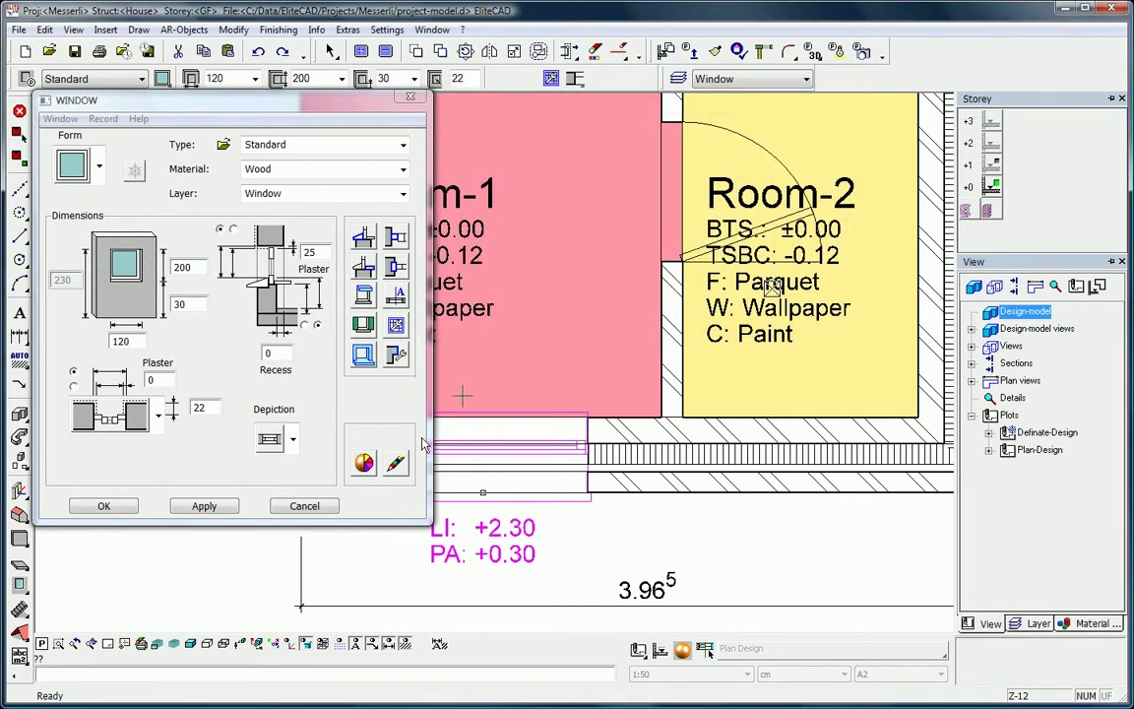
click(104, 506)
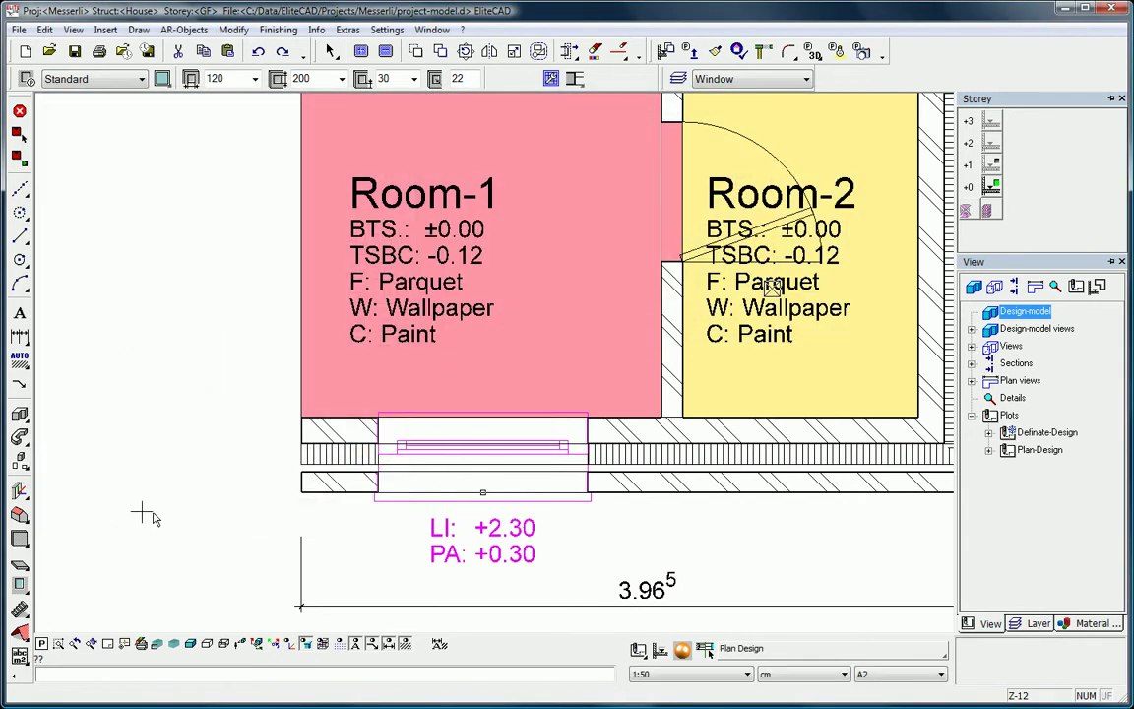
Step: Change the window's wall-layer connection so the outer brick returns inward against the frame, and view the window in 3D
click(574, 79)
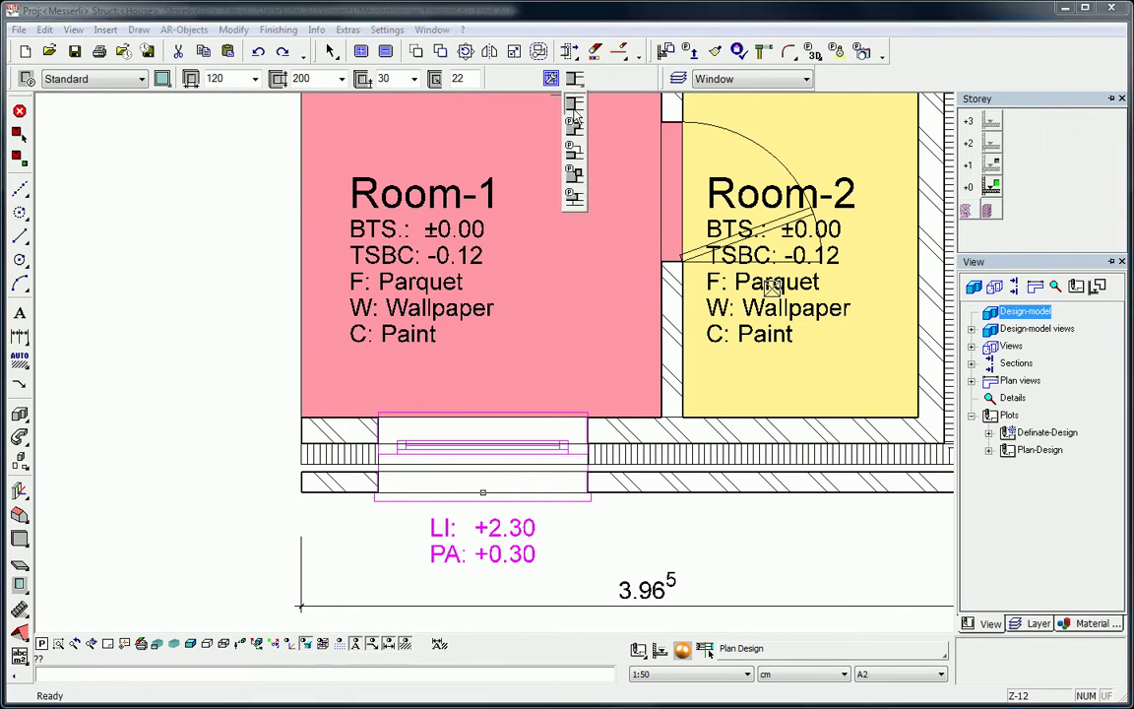
click(574, 131)
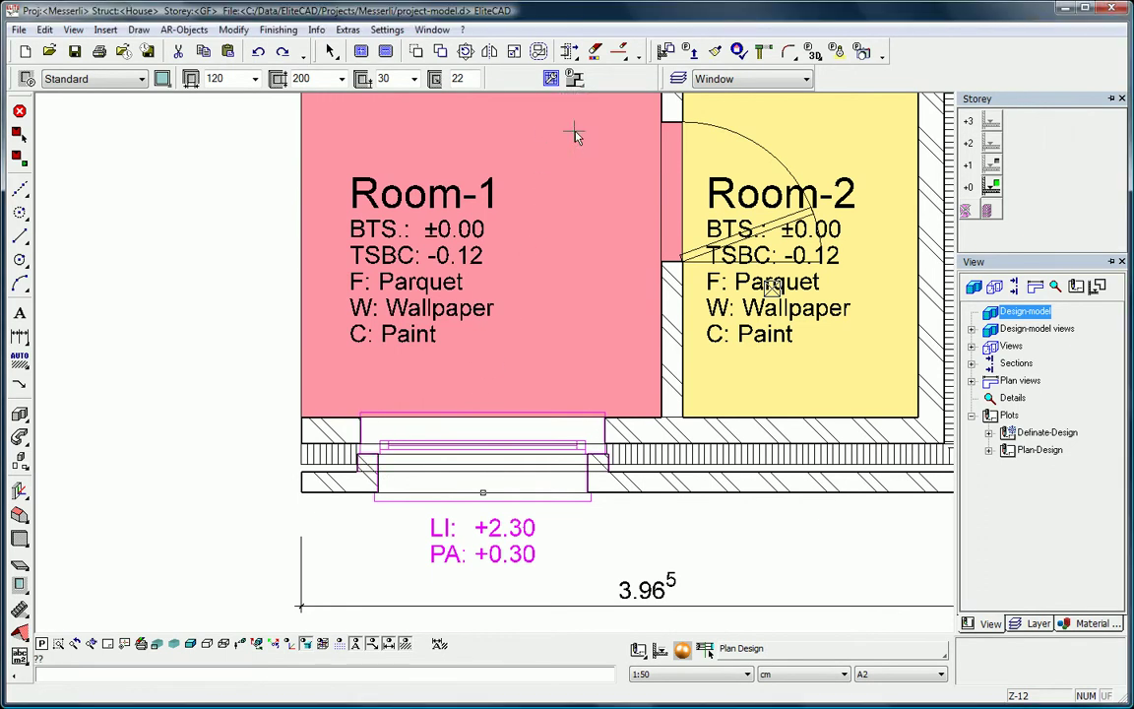
middle_drag(718, 525, 701, 456)
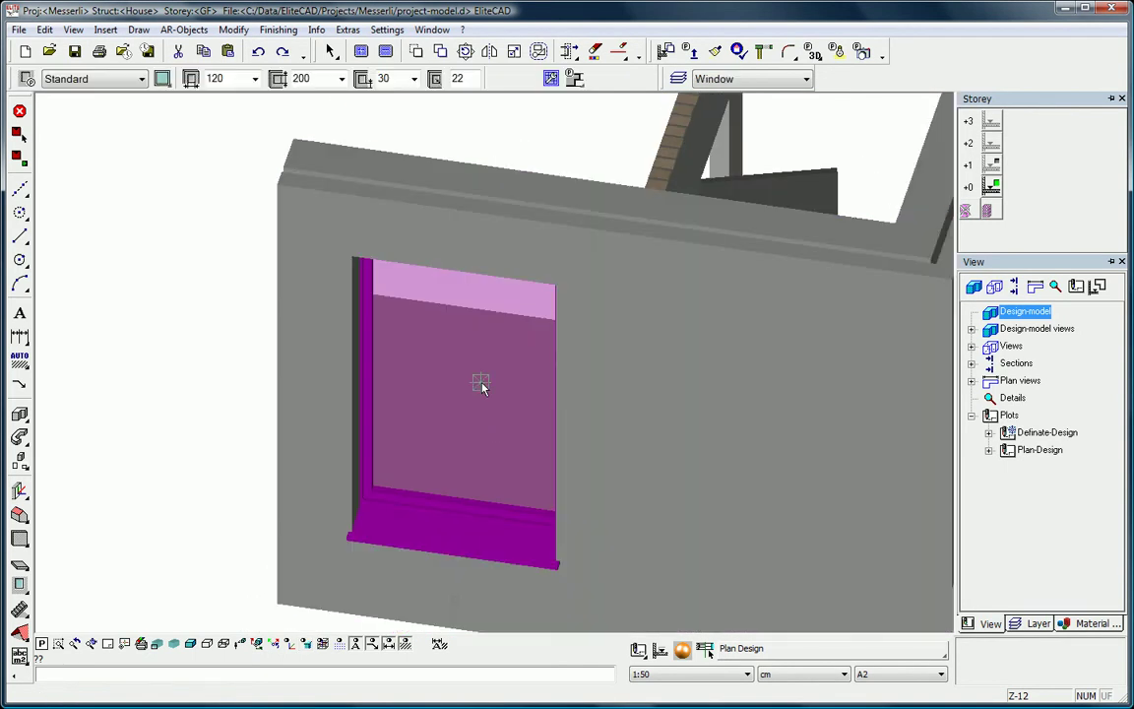
Step: Divide the window into two side-by-side casements and apply the division
click(551, 78)
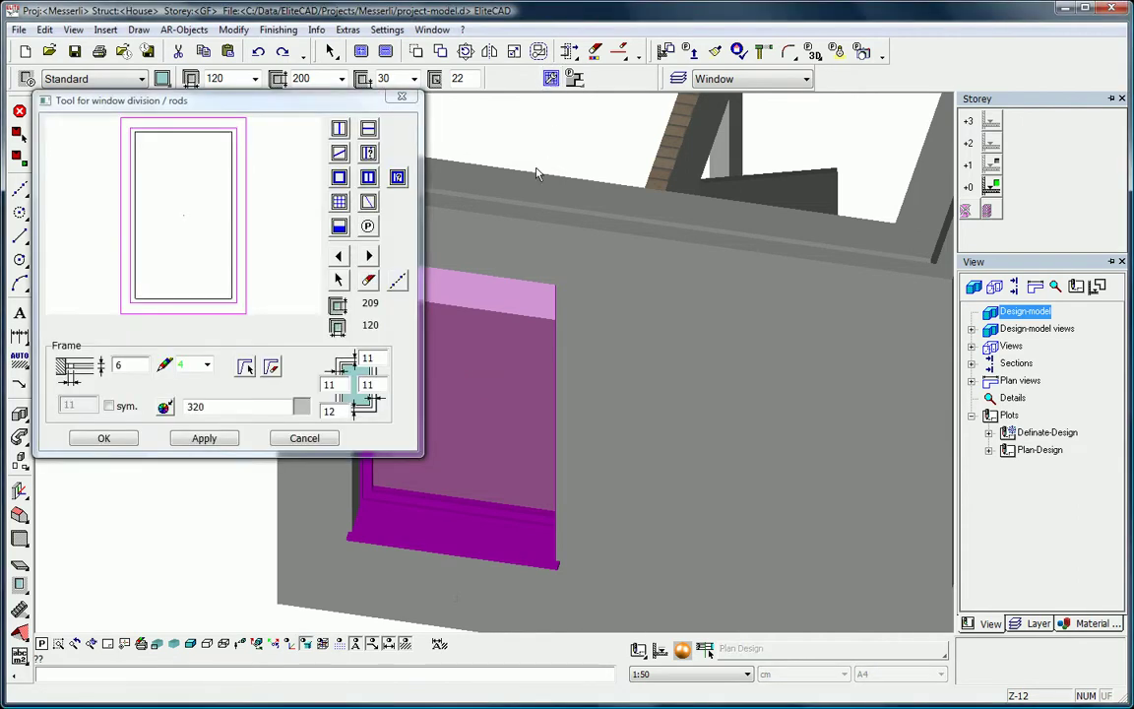
click(369, 178)
click(204, 438)
click(110, 439)
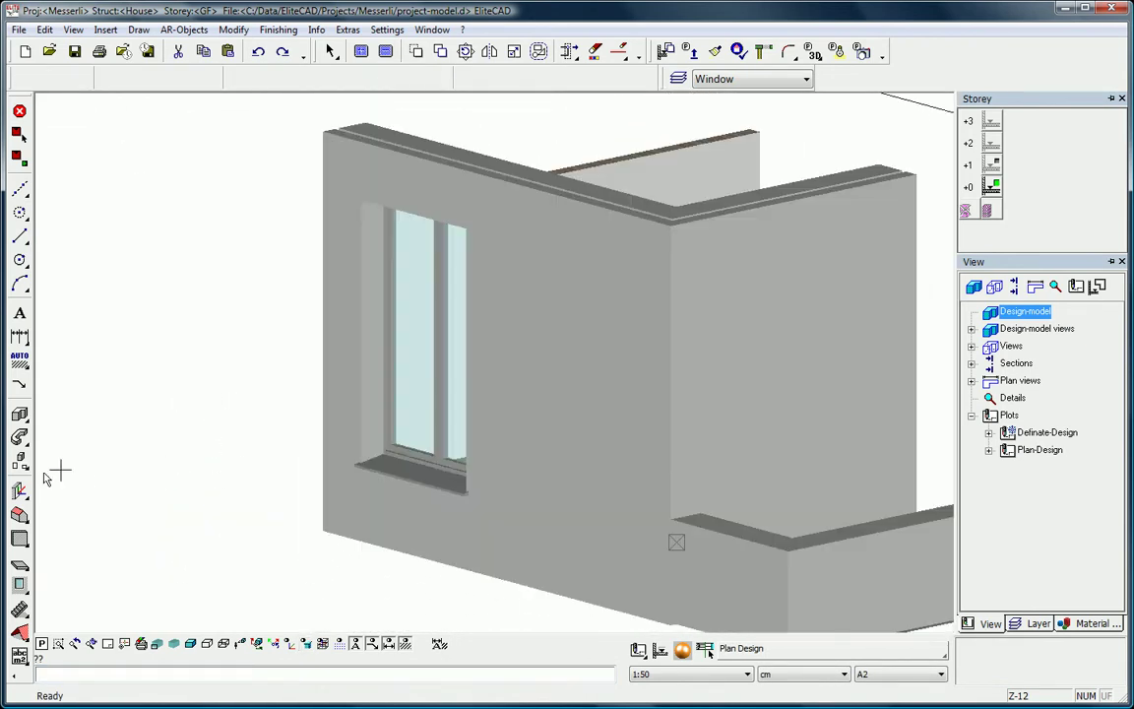
Step: In a wireframe side view of the window, insert the library symbol ChEcomur_EJ_H.d at the frame's lower outer corner
click(19, 491)
click(375, 417)
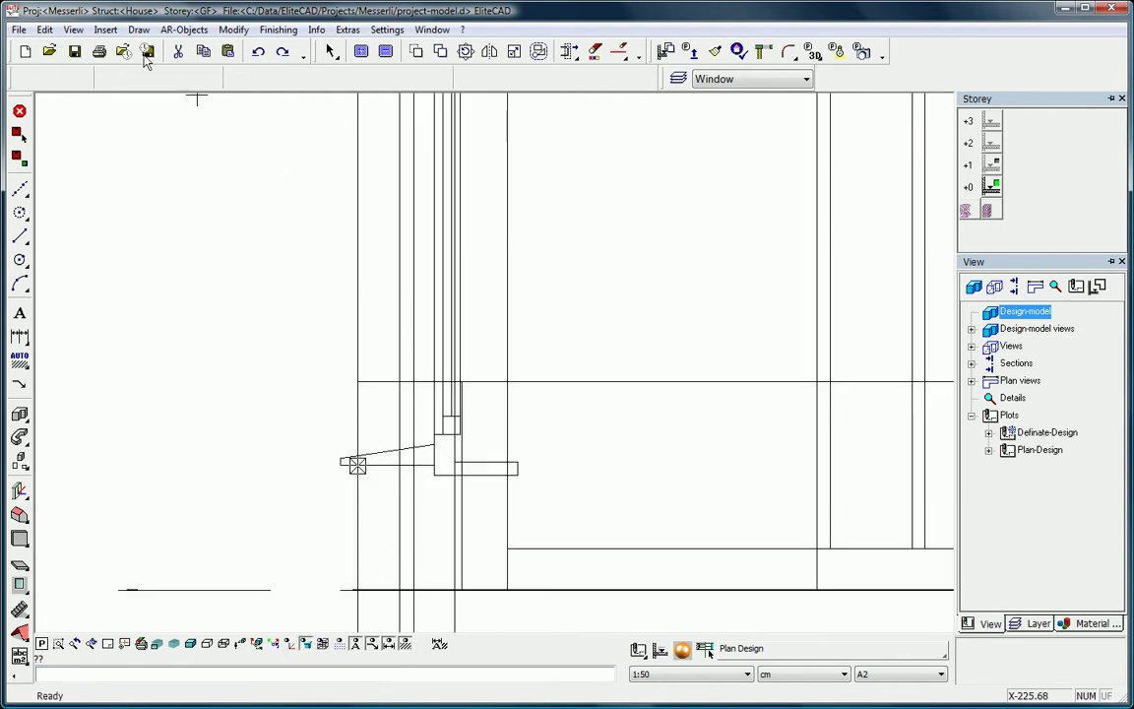
click(105, 30)
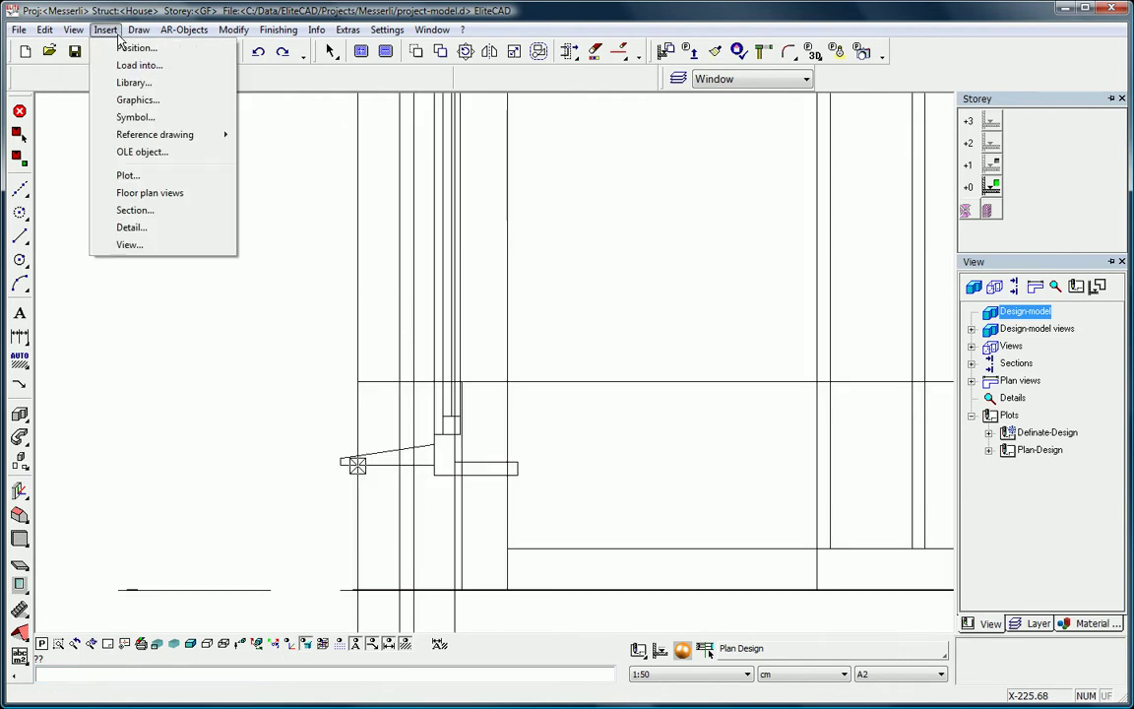
click(132, 83)
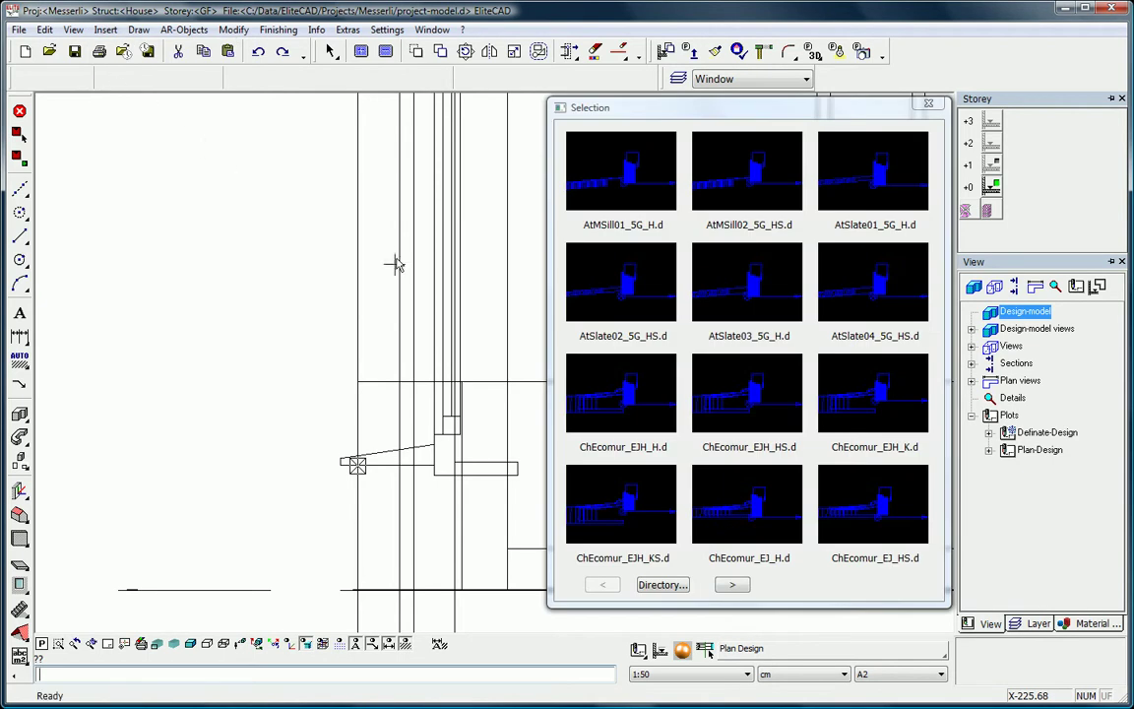
double_click(748, 507)
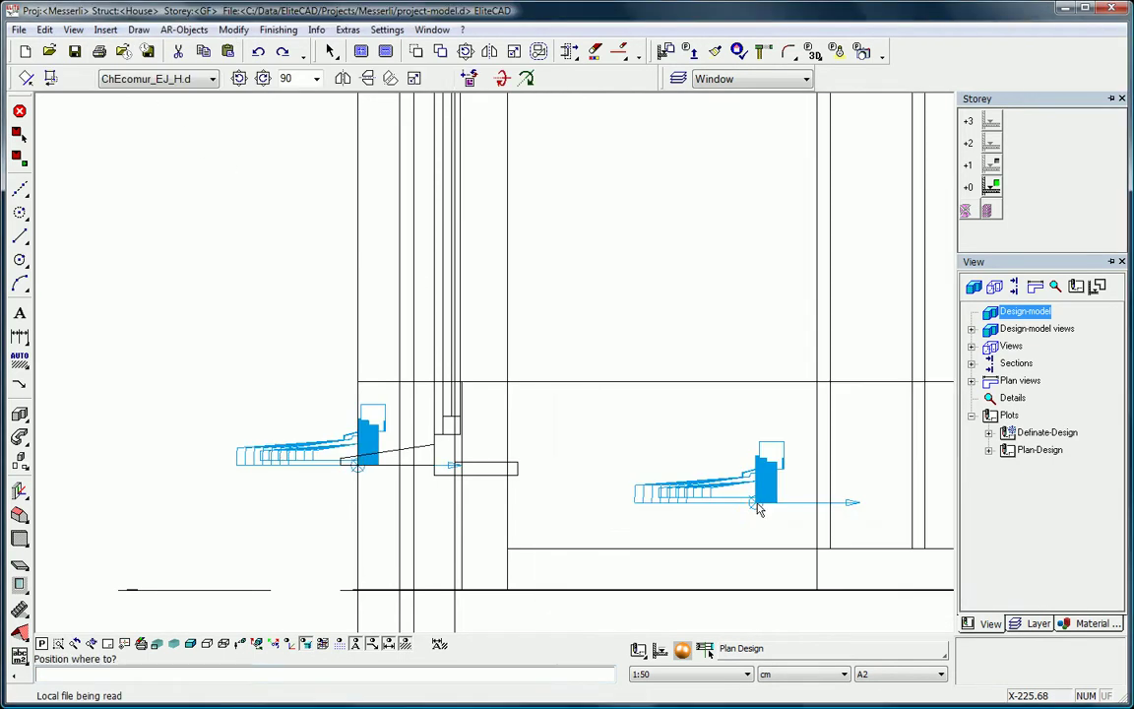
click(433, 477)
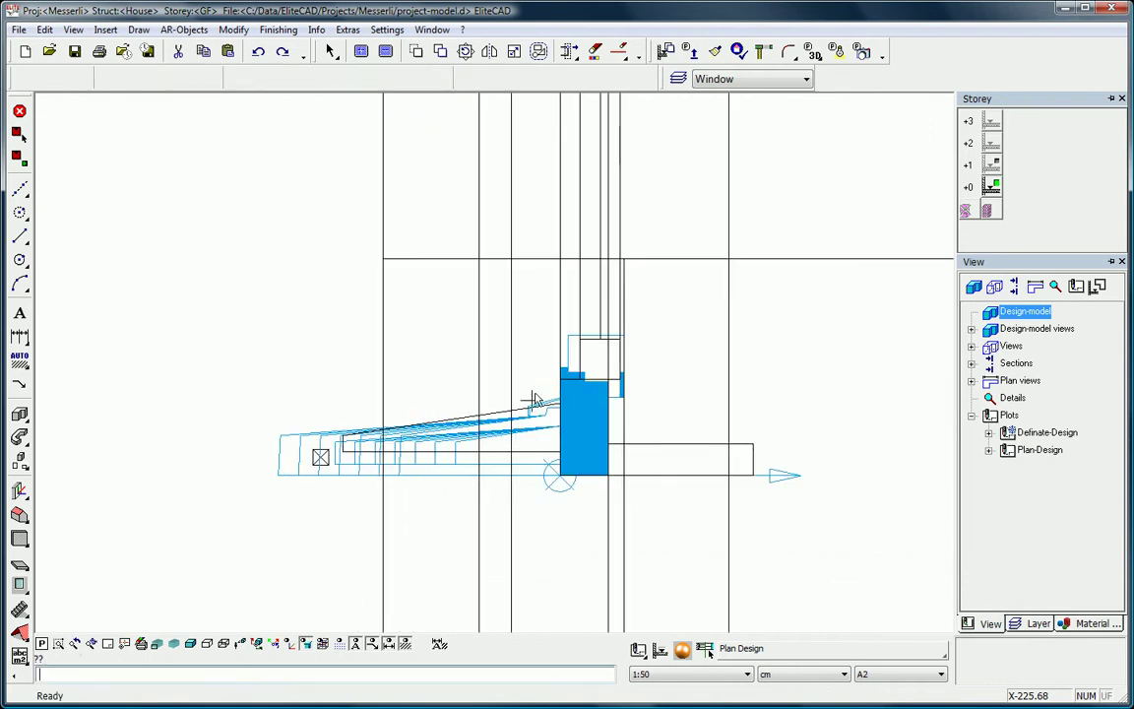
Step: Assign the symbol's sill contour to the window's exterior sill, with the symbol's origin as reference point and its arrow as interior direction
click(599, 294)
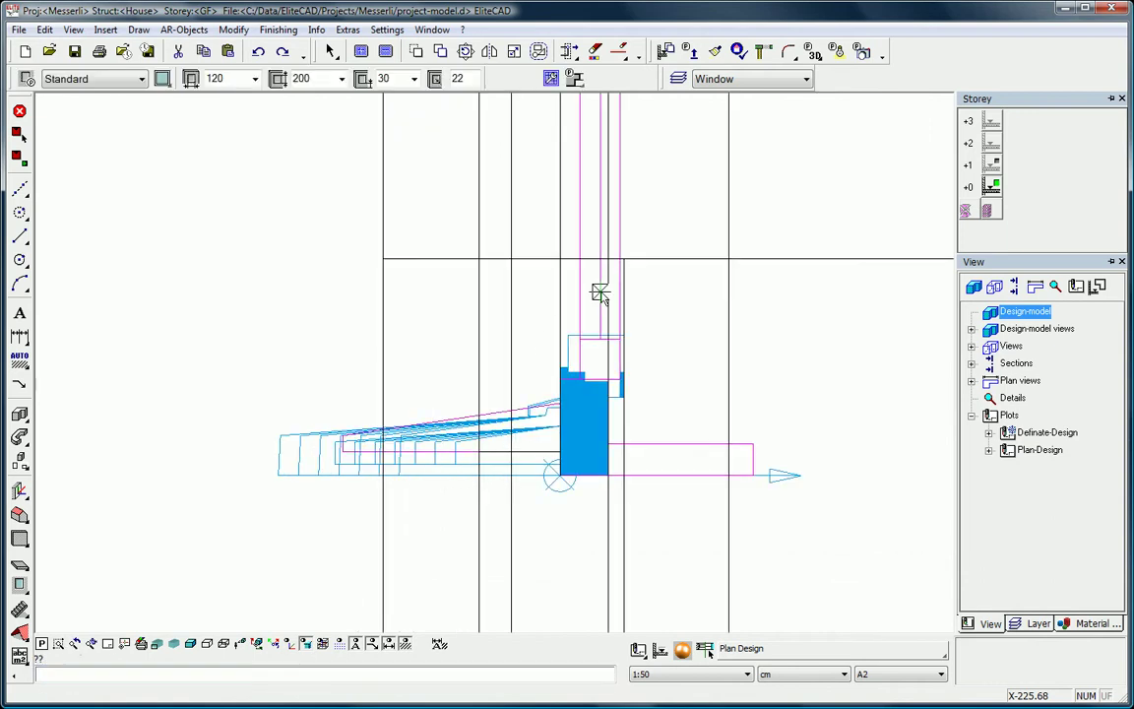
click(27, 81)
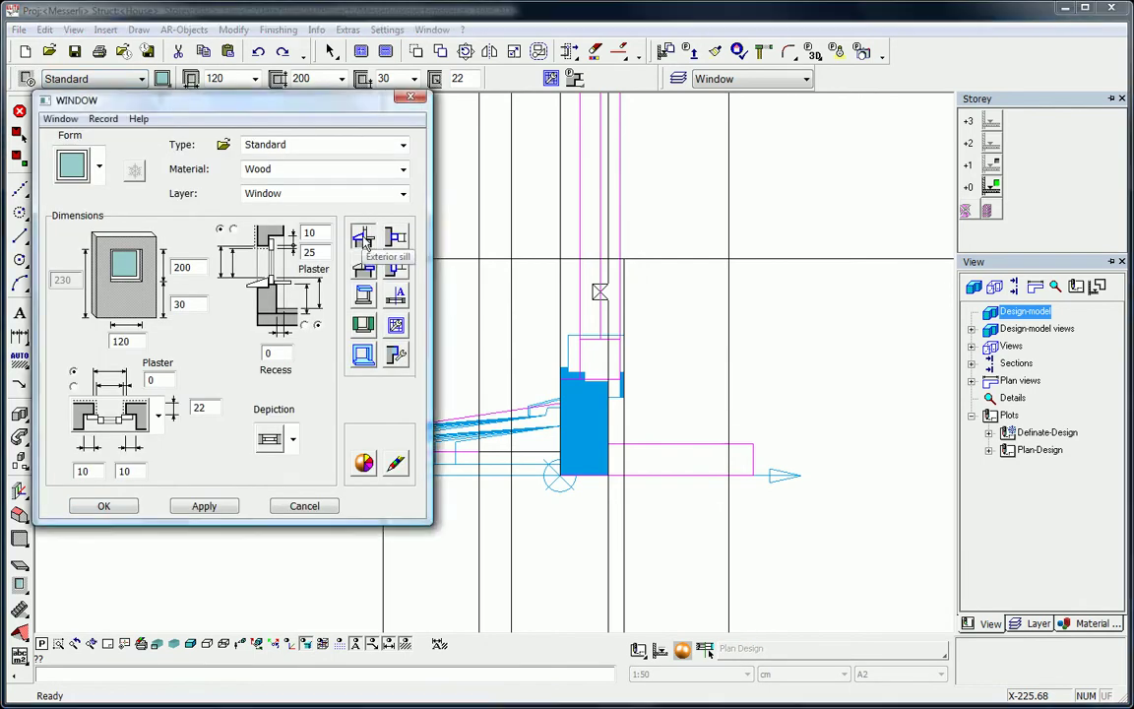
click(363, 236)
click(729, 156)
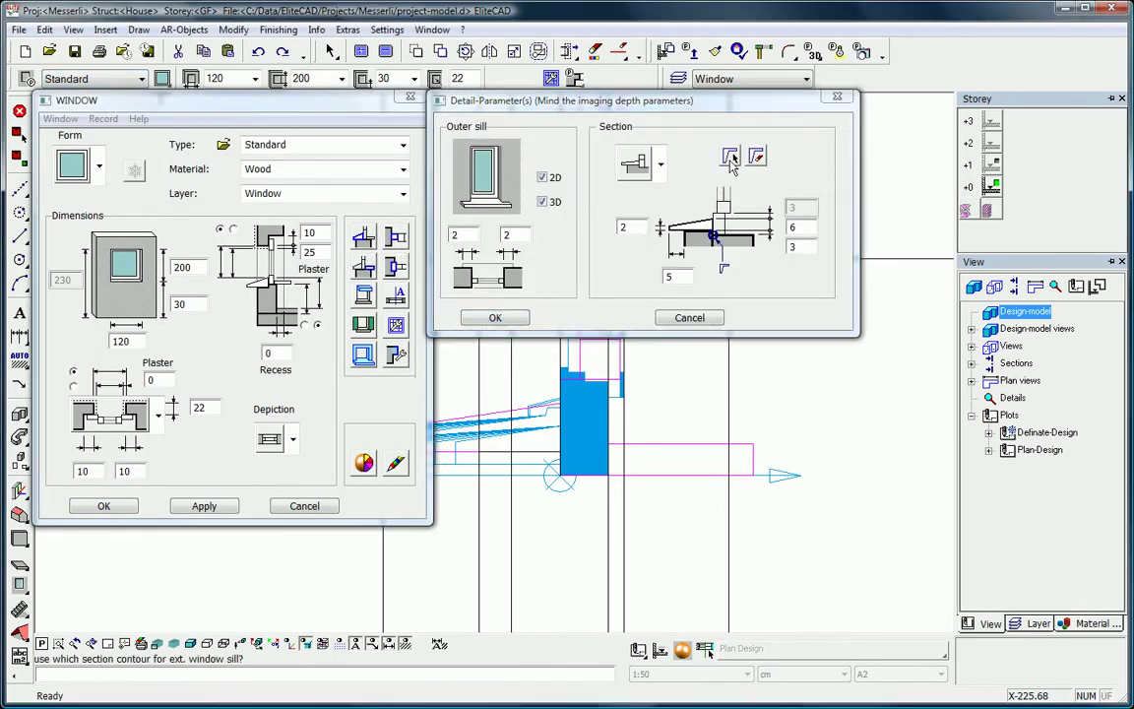
mouse_move(617, 568)
middle_down()
mouse_move(678, 562)
mouse_move(686, 540)
middle_up()
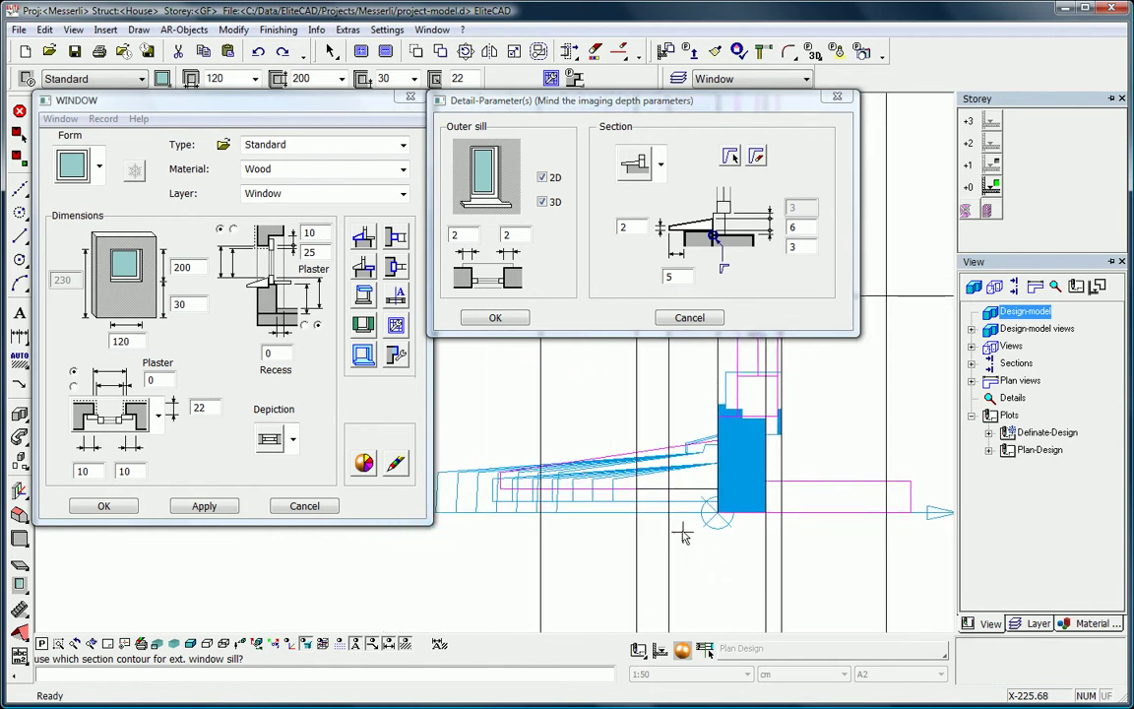
click(555, 500)
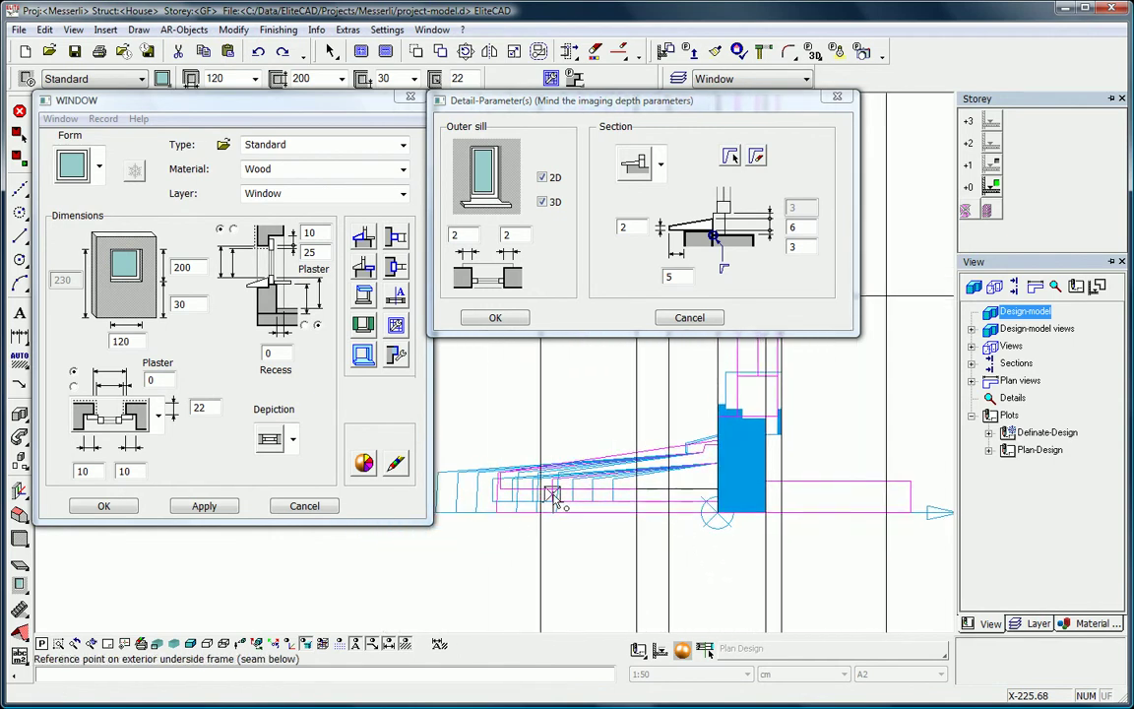
click(716, 516)
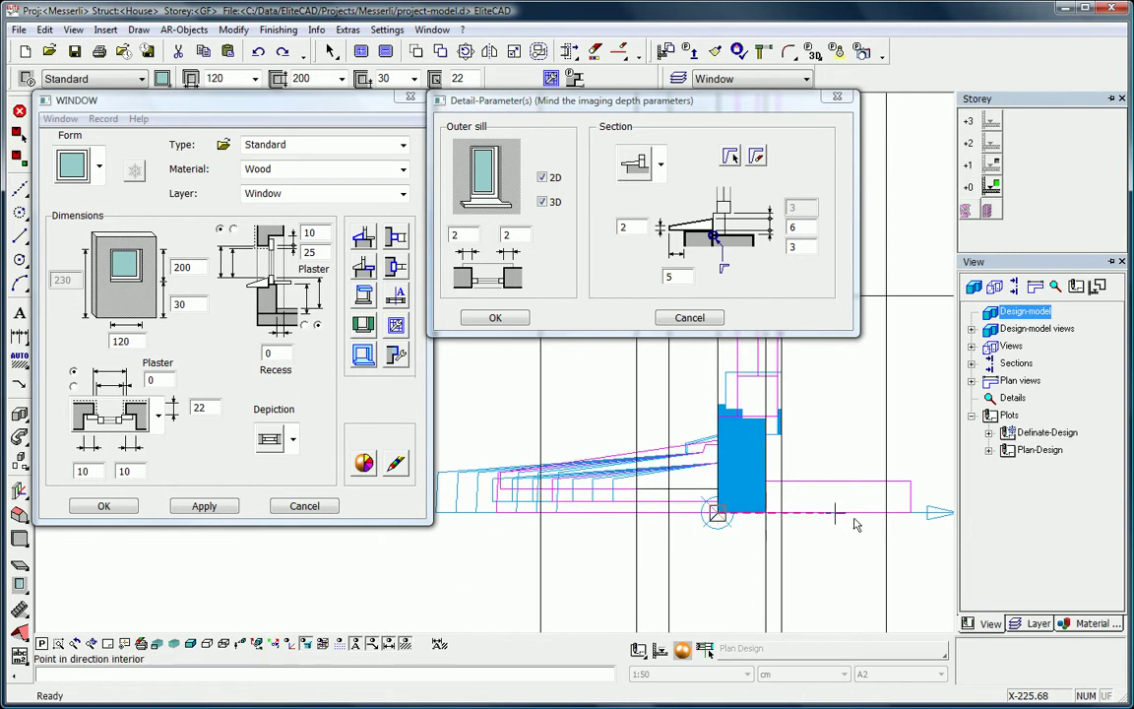
click(931, 514)
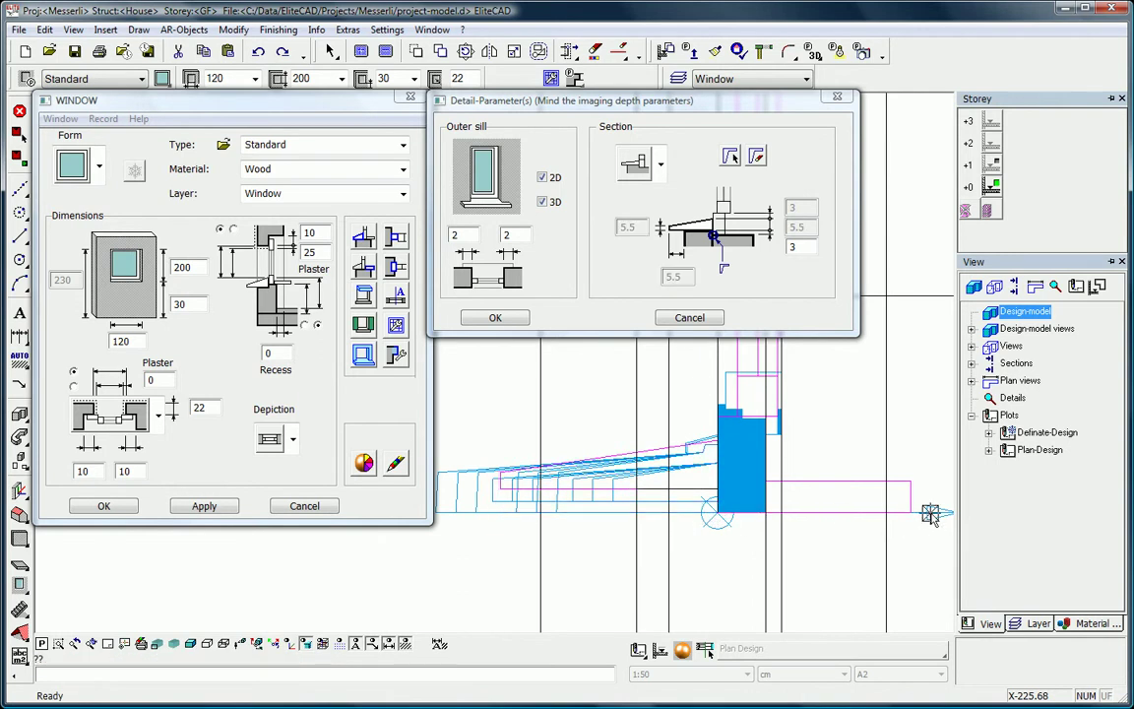
click(498, 317)
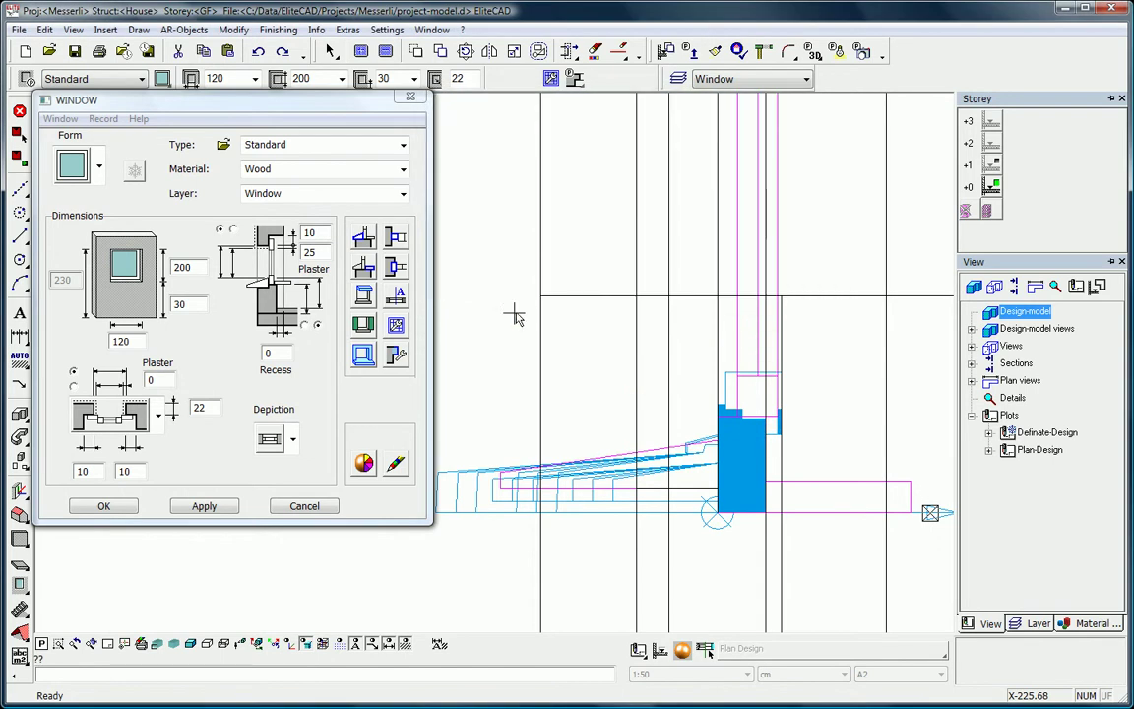
Step: Assign the symbol's filled frame contour as the window frame section, referenced at the symbol's origin and directed inward
click(397, 238)
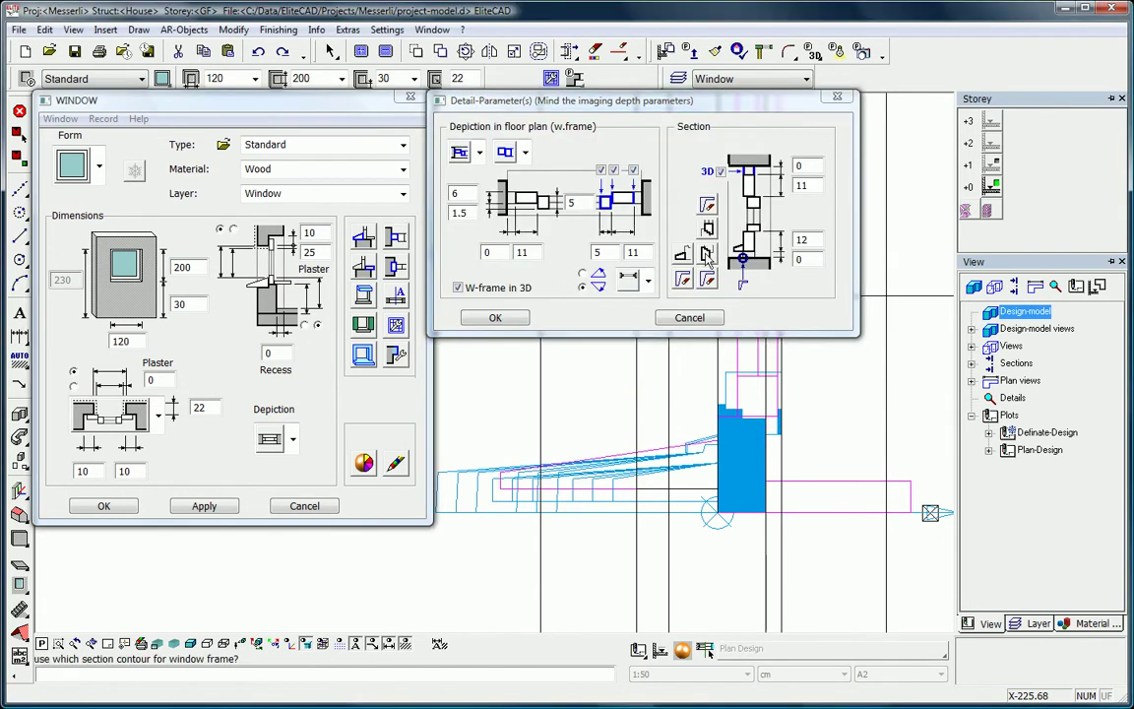
click(743, 438)
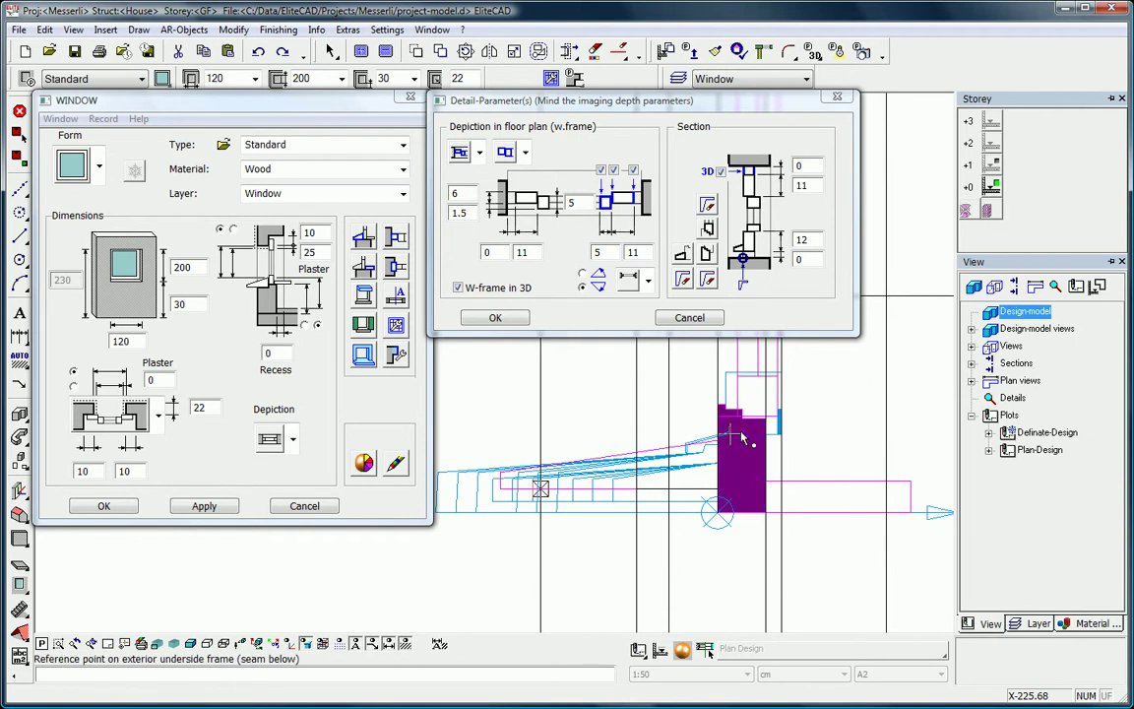
click(718, 511)
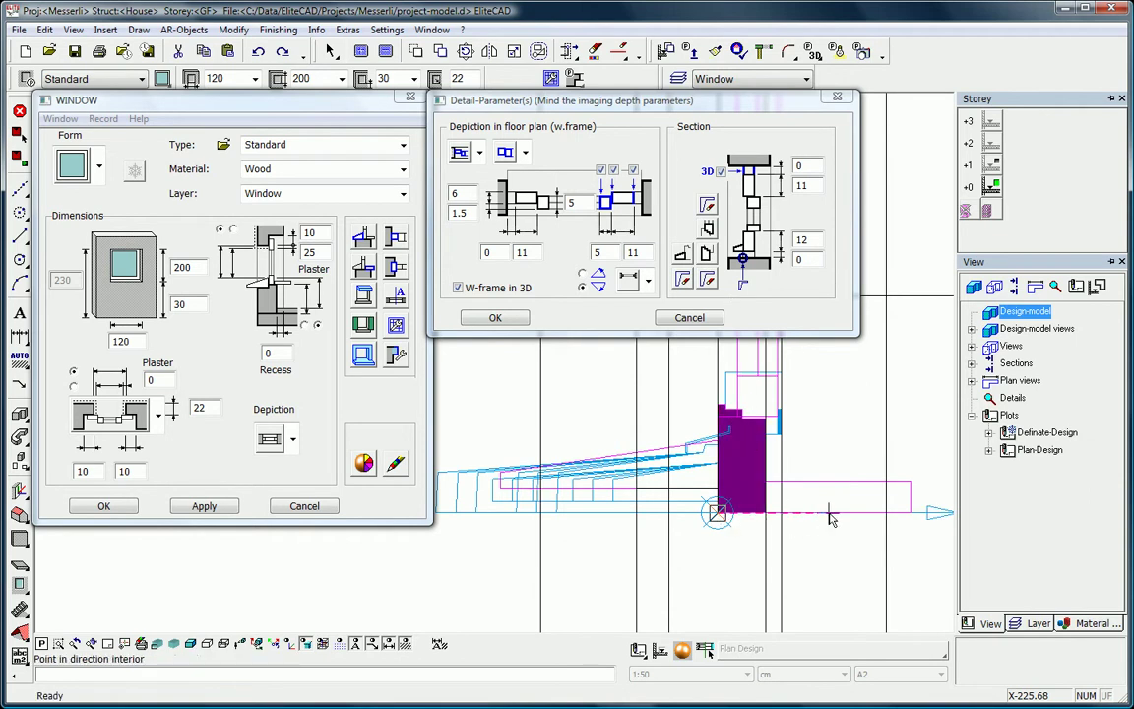
click(828, 513)
Step: Assign the symbol's casement contour as the window casement section, referenced at the symbol's origin and directed inward, and apply the window details
click(709, 228)
click(729, 390)
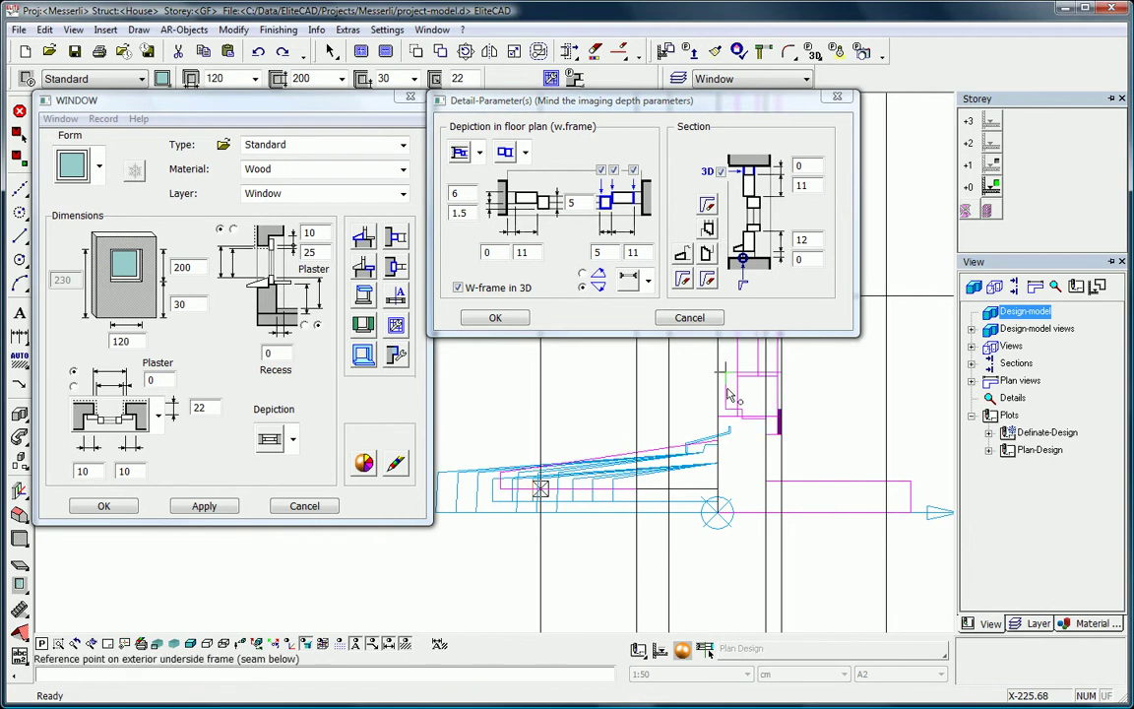
click(717, 512)
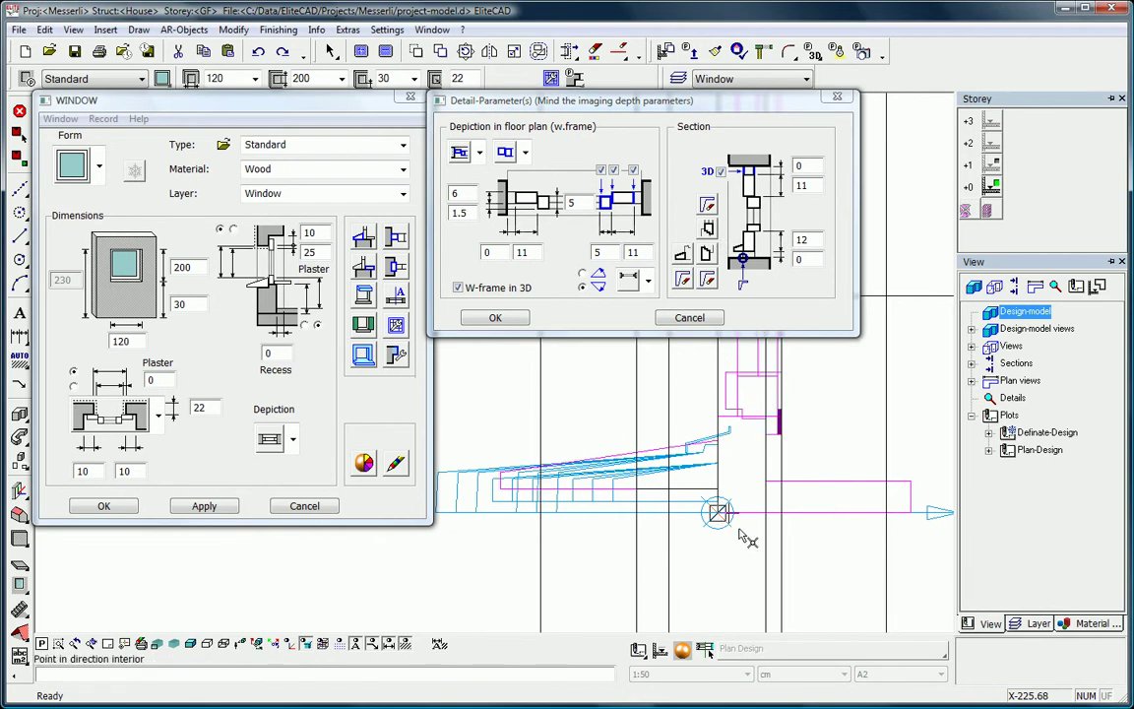
click(867, 513)
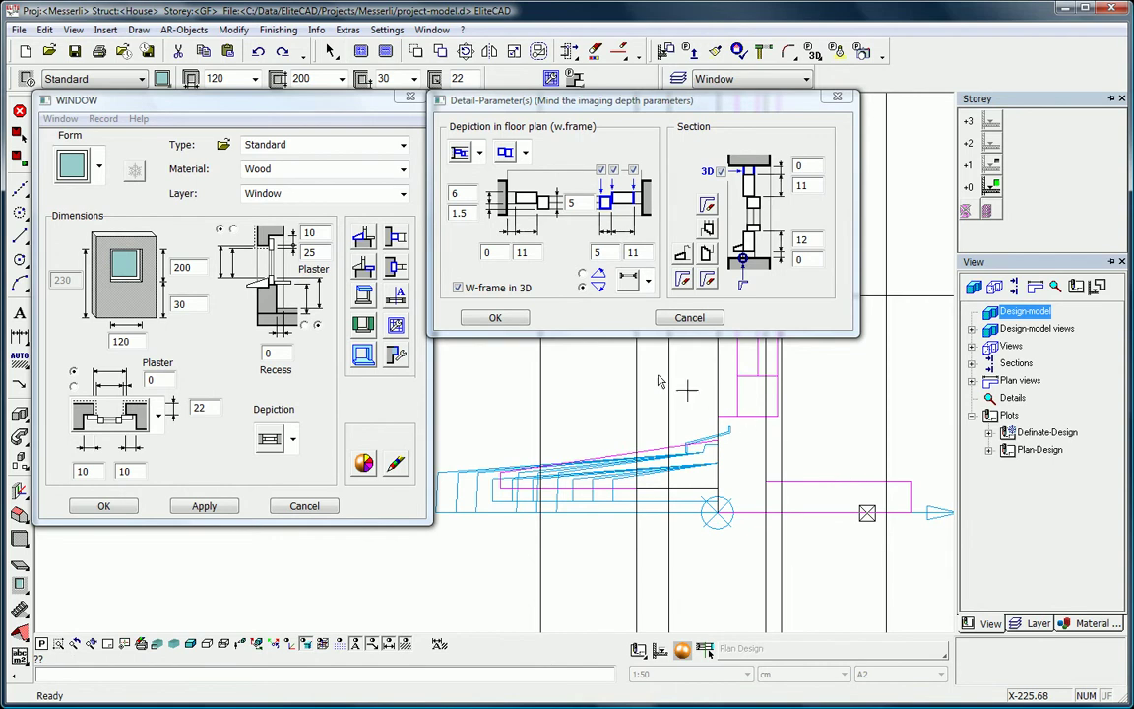
click(520, 320)
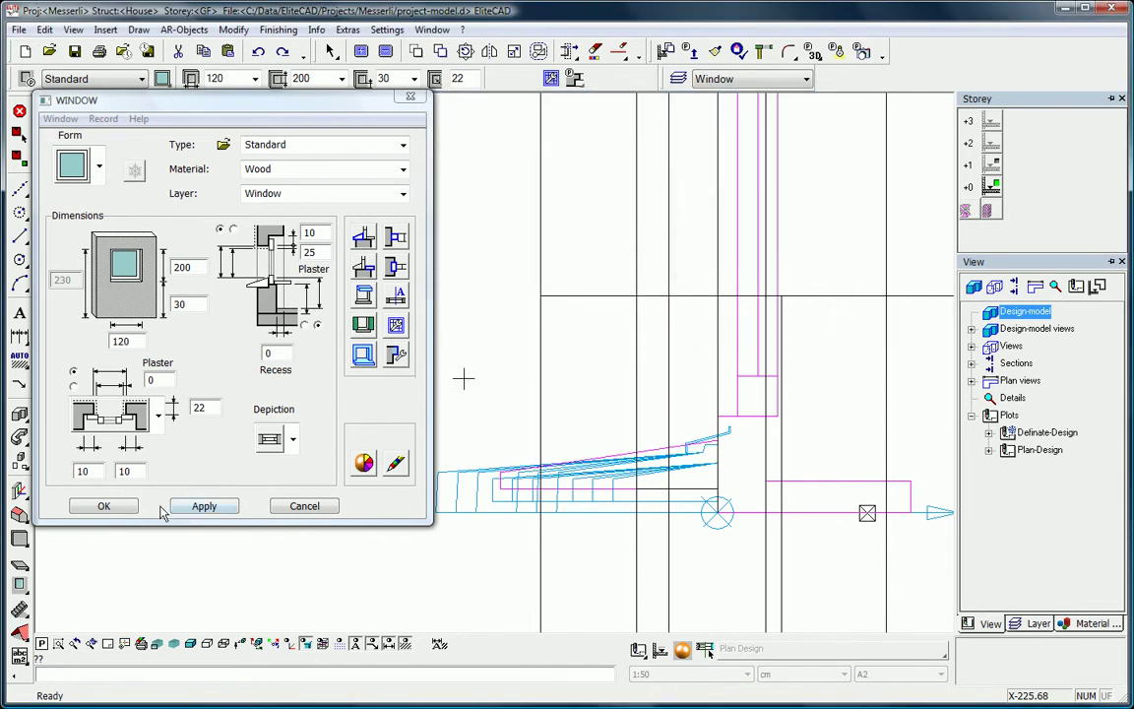
click(121, 510)
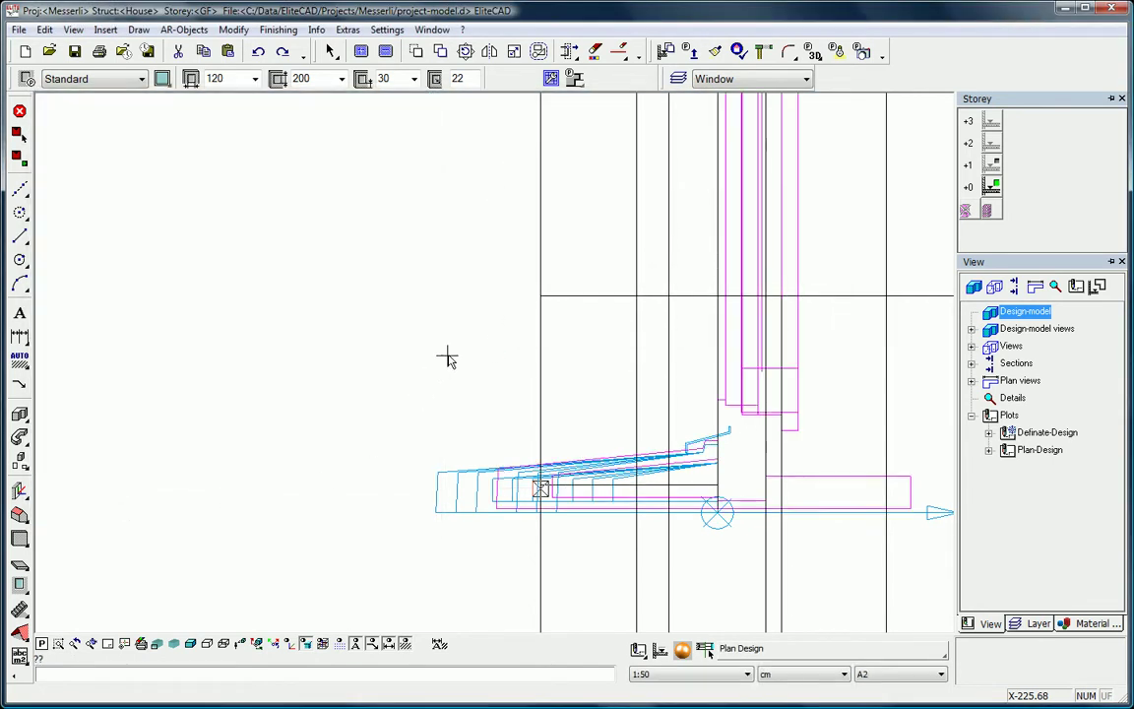
Step: Copy the ground-floor window's parameters to the upper-storey window in the shaded exterior view
scroll(446, 361, down, 3)
middle_drag(447, 427, 505, 443)
scroll(502, 511, down, 5)
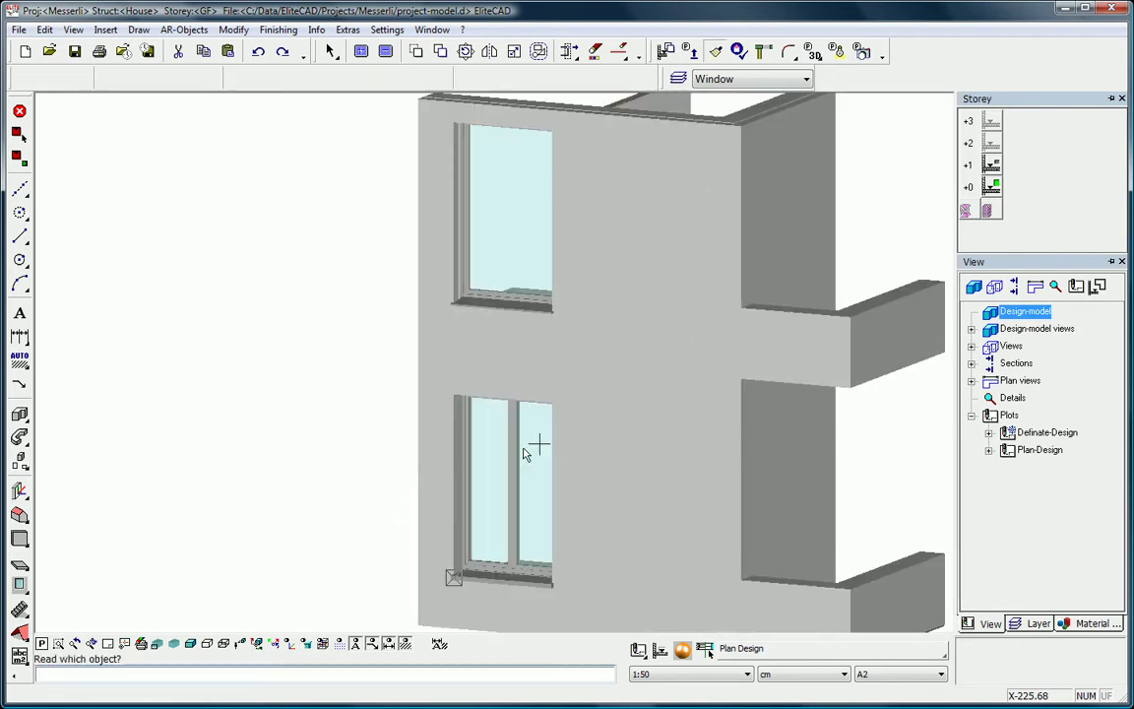
click(488, 458)
click(562, 480)
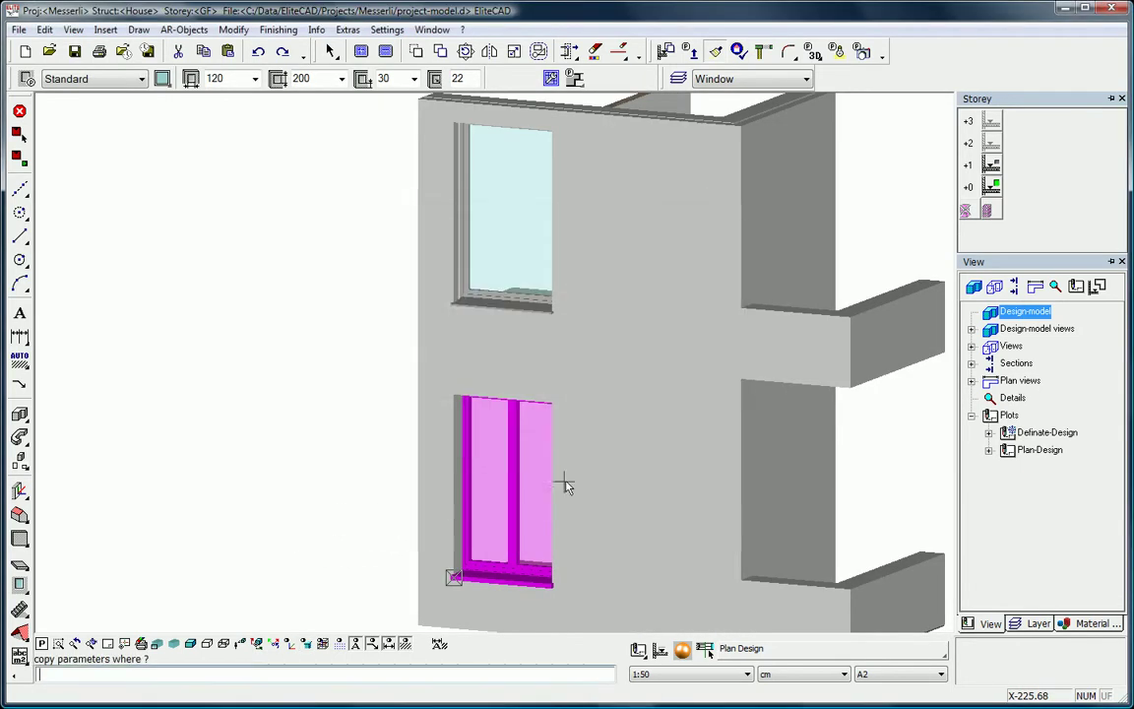
click(506, 214)
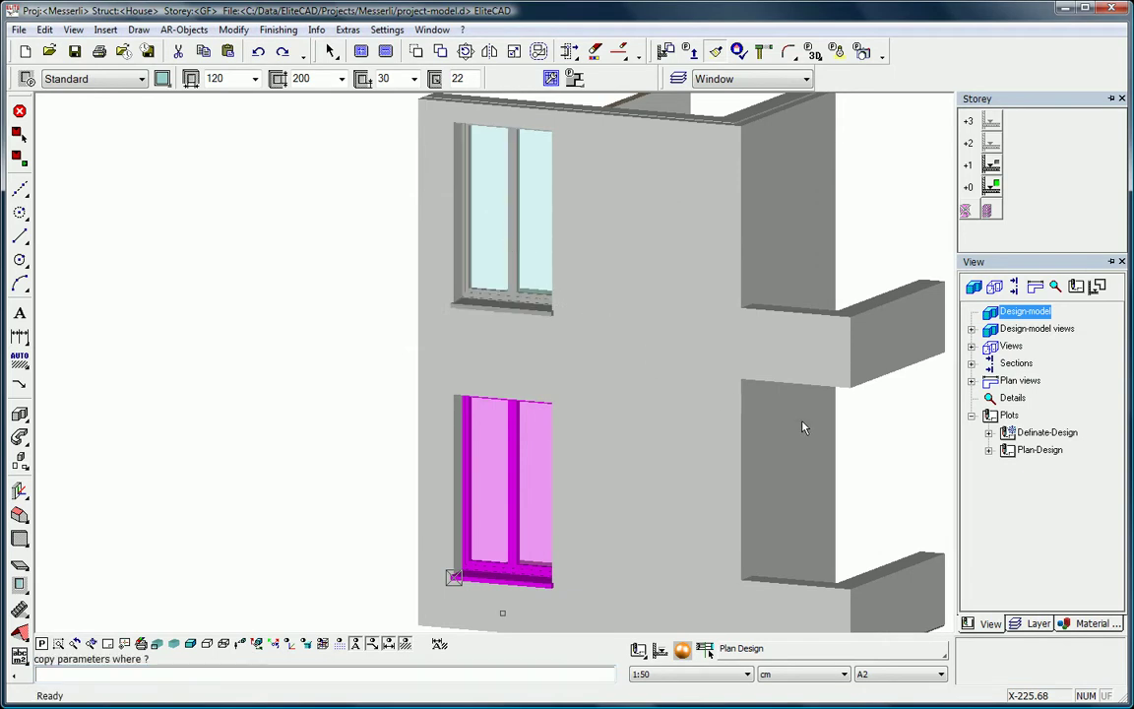
Step: Open the Plan-Design plot and examine the window and slab details in the section, perspective and floor plans
double_click(1045, 455)
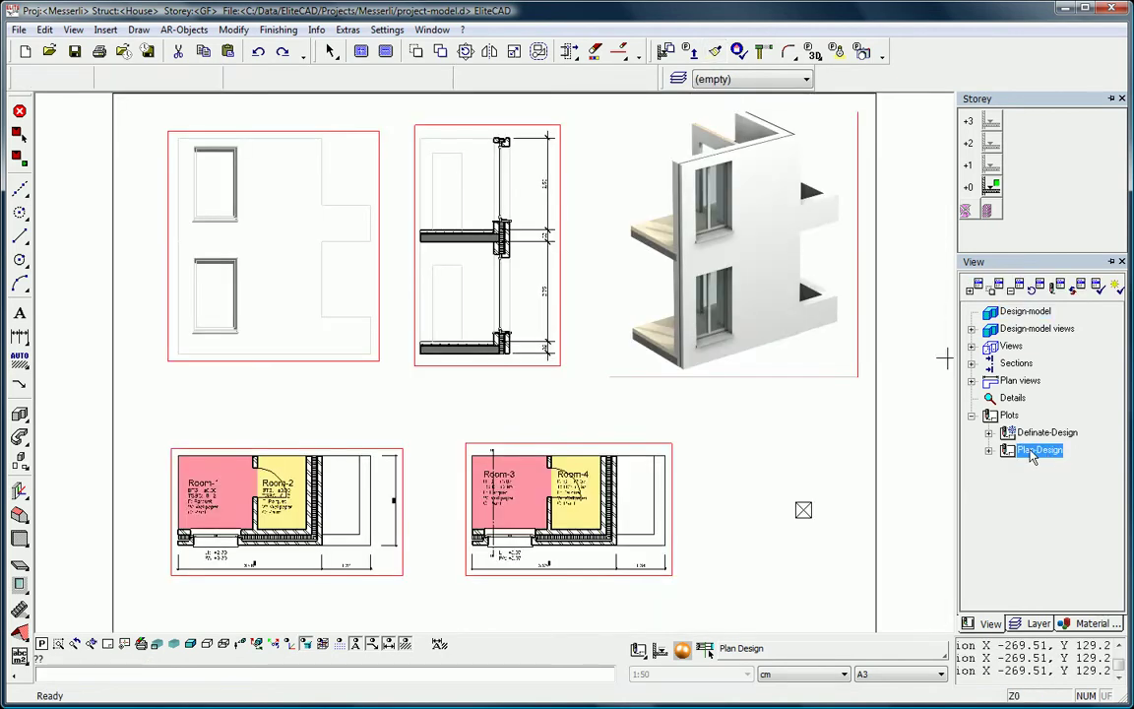
middle_drag(513, 264, 550, 359)
scroll(551, 359, up, 6)
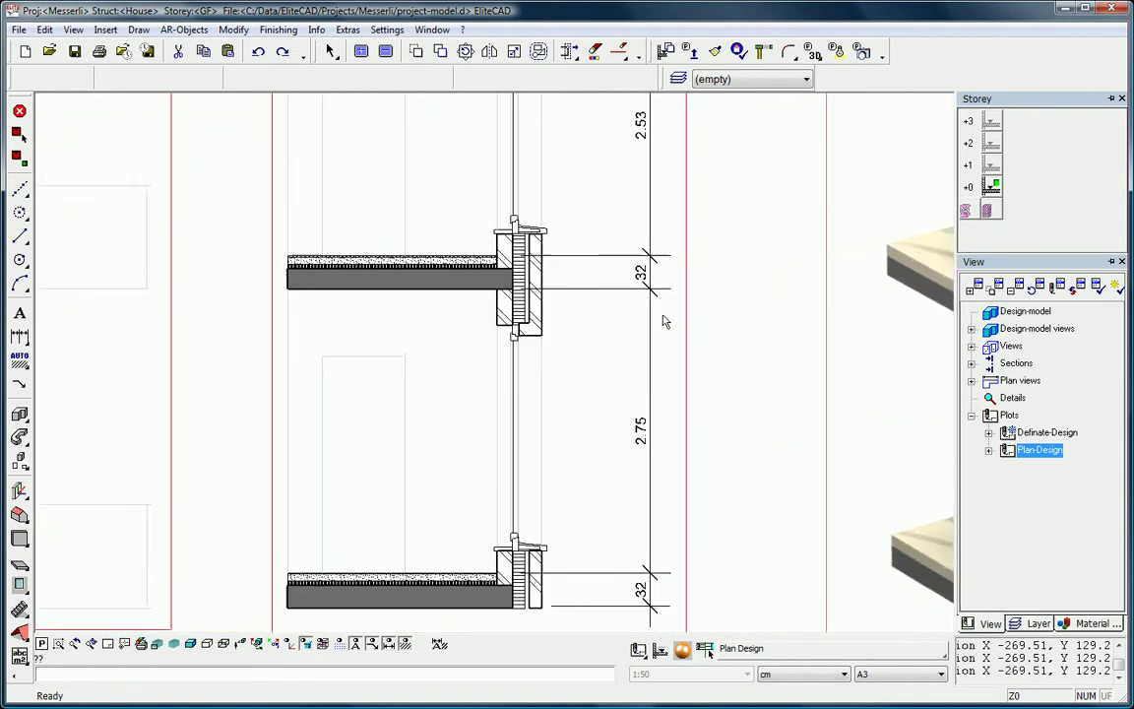
middle_drag(668, 347, 668, 370)
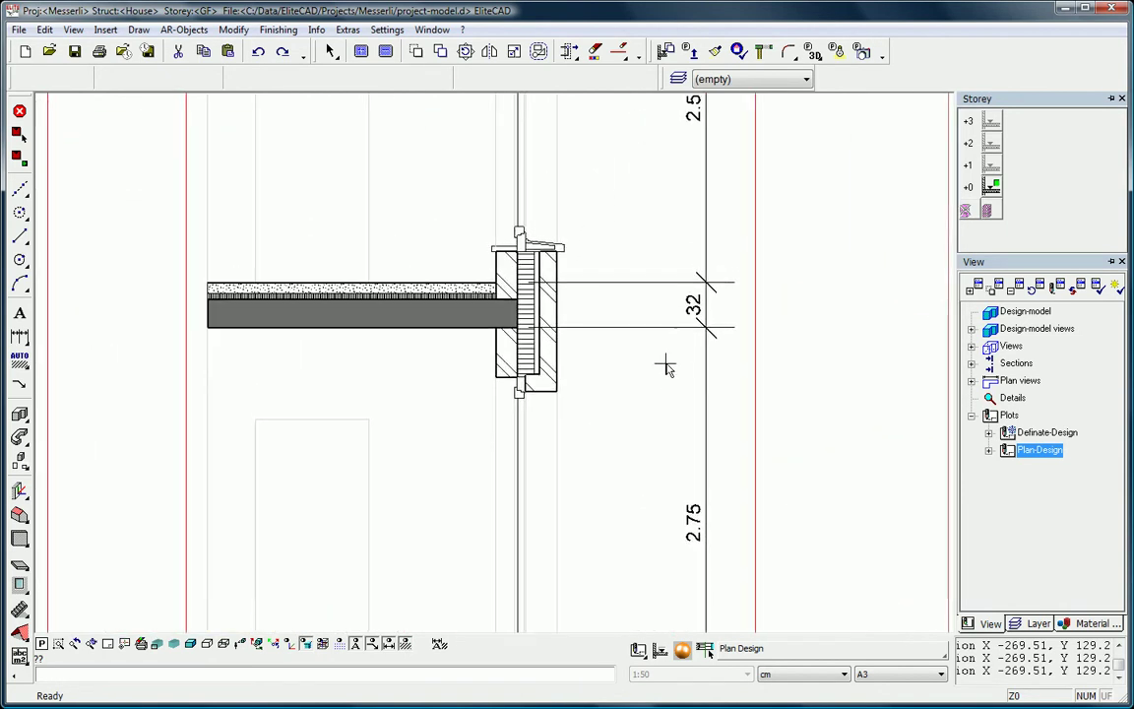
scroll(669, 359, up, 2)
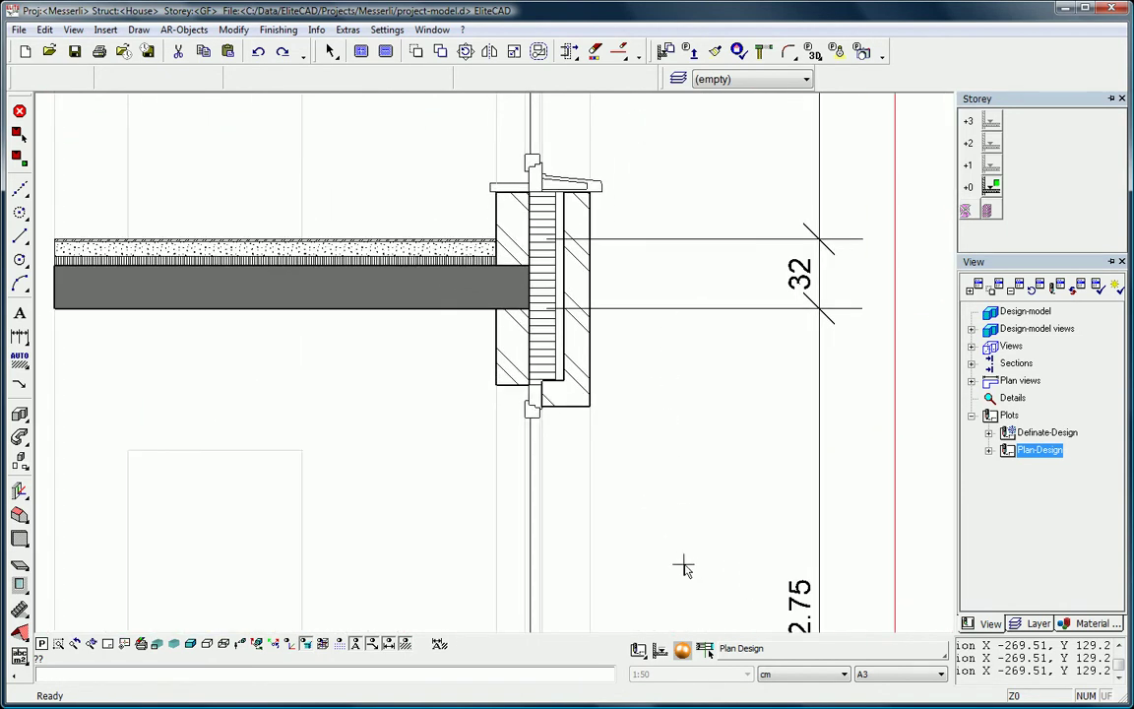
scroll(684, 563, down, 5)
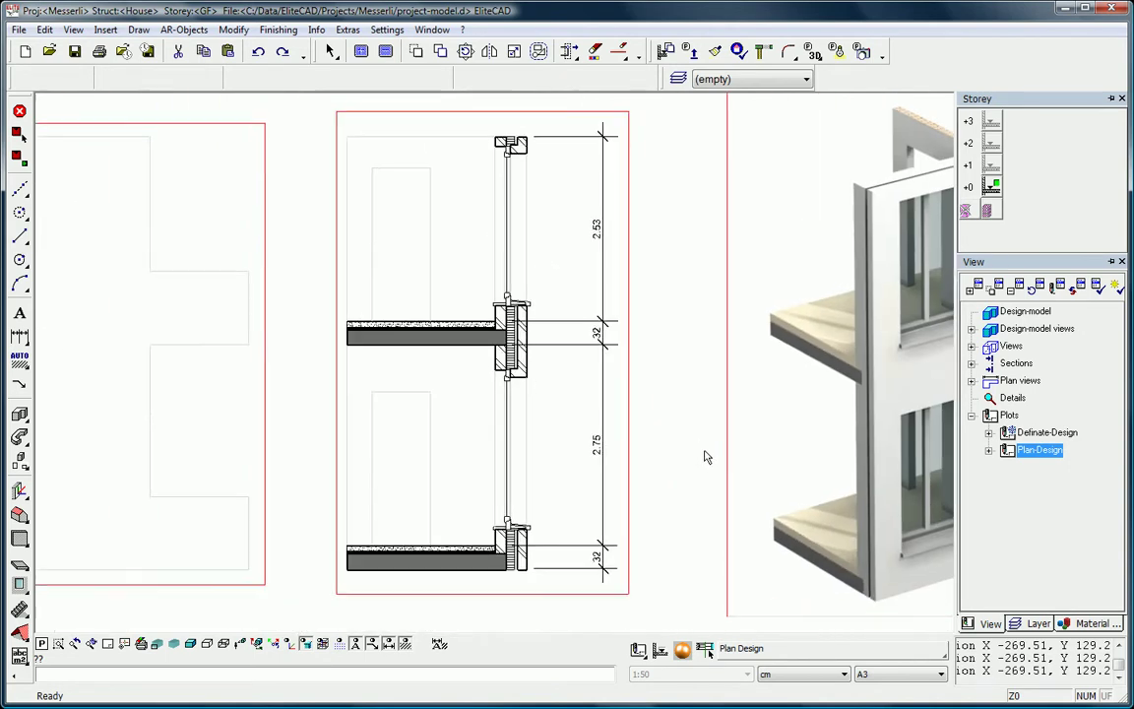
scroll(718, 271, up, 4)
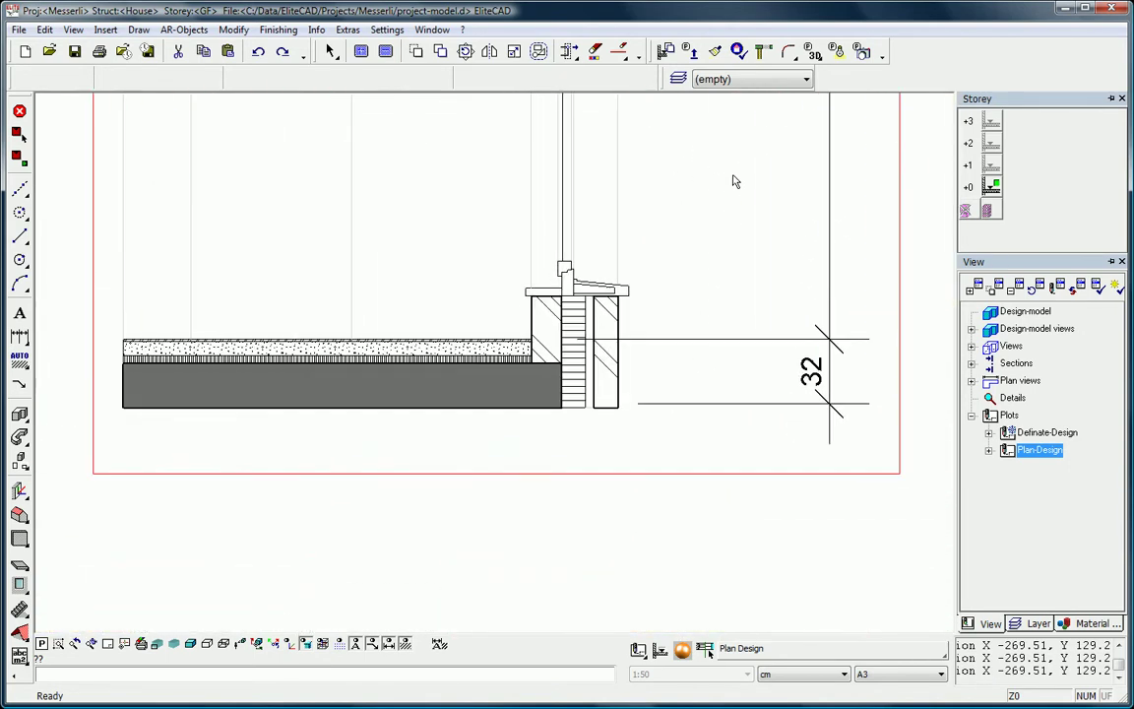
scroll(729, 256, down, 5)
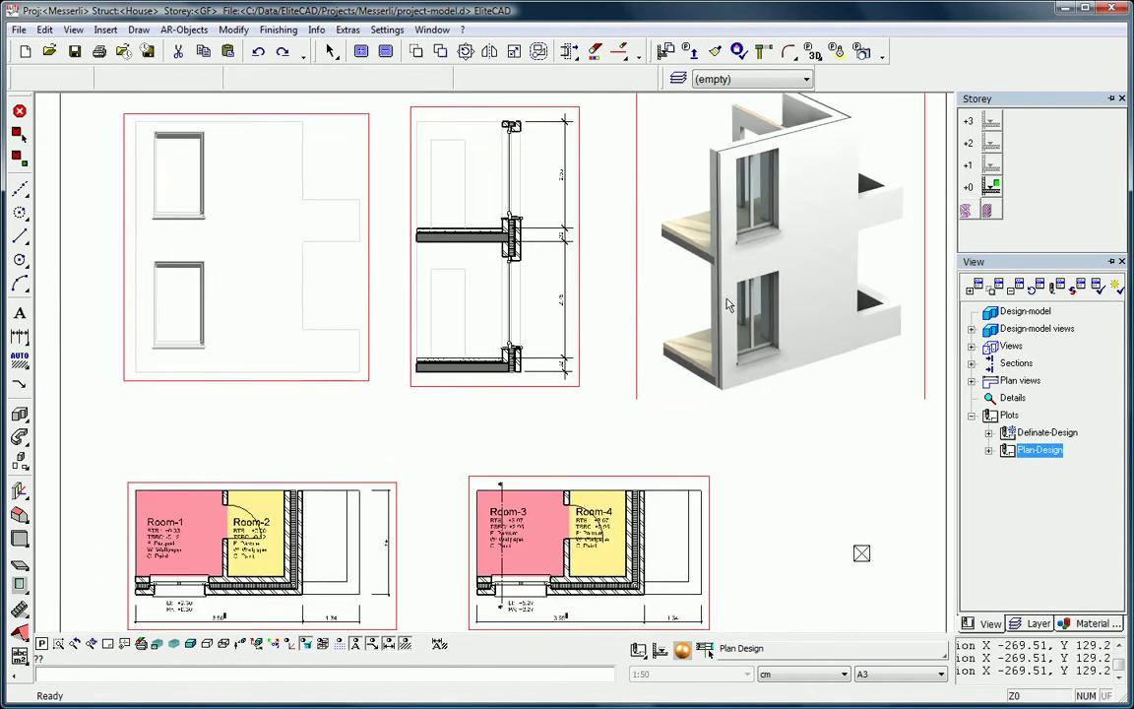
scroll(551, 374, up, 4)
scroll(514, 411, up, 3)
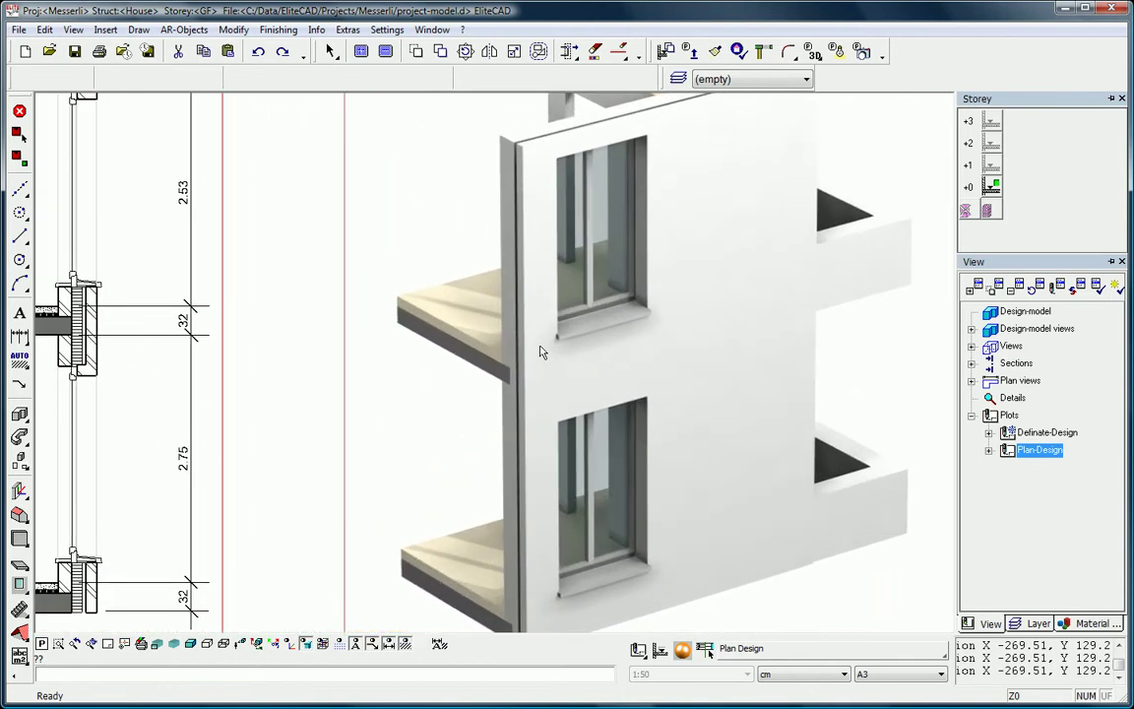
scroll(540, 344, down, 5)
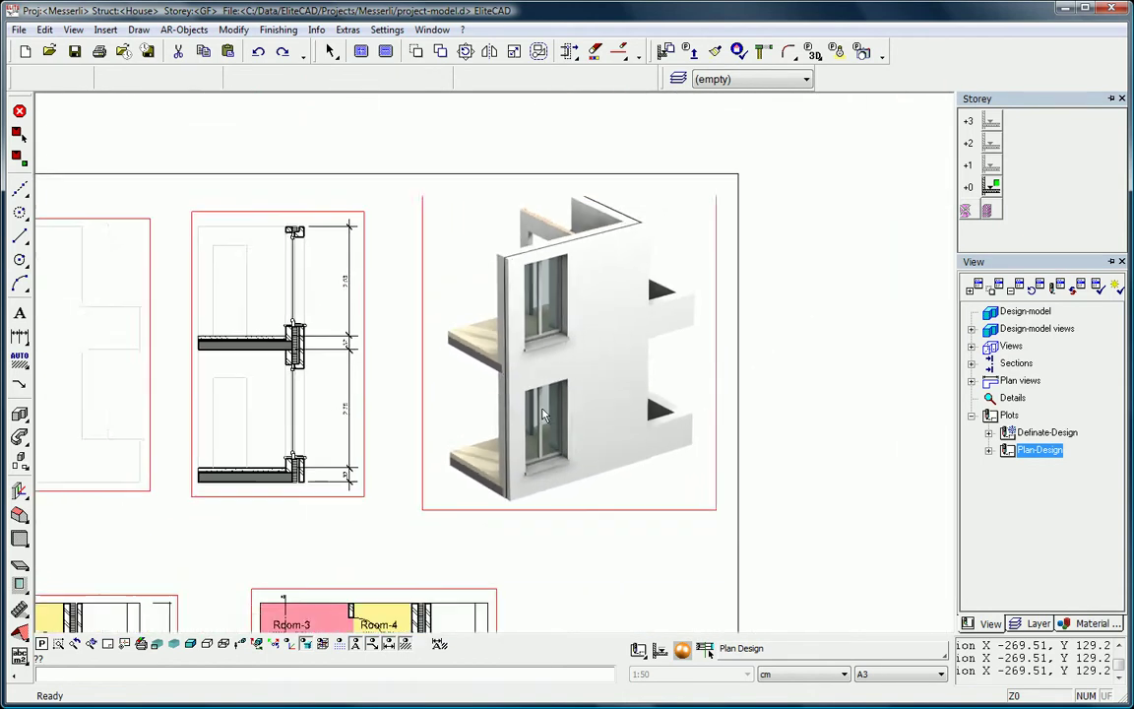
scroll(635, 361, up, 4)
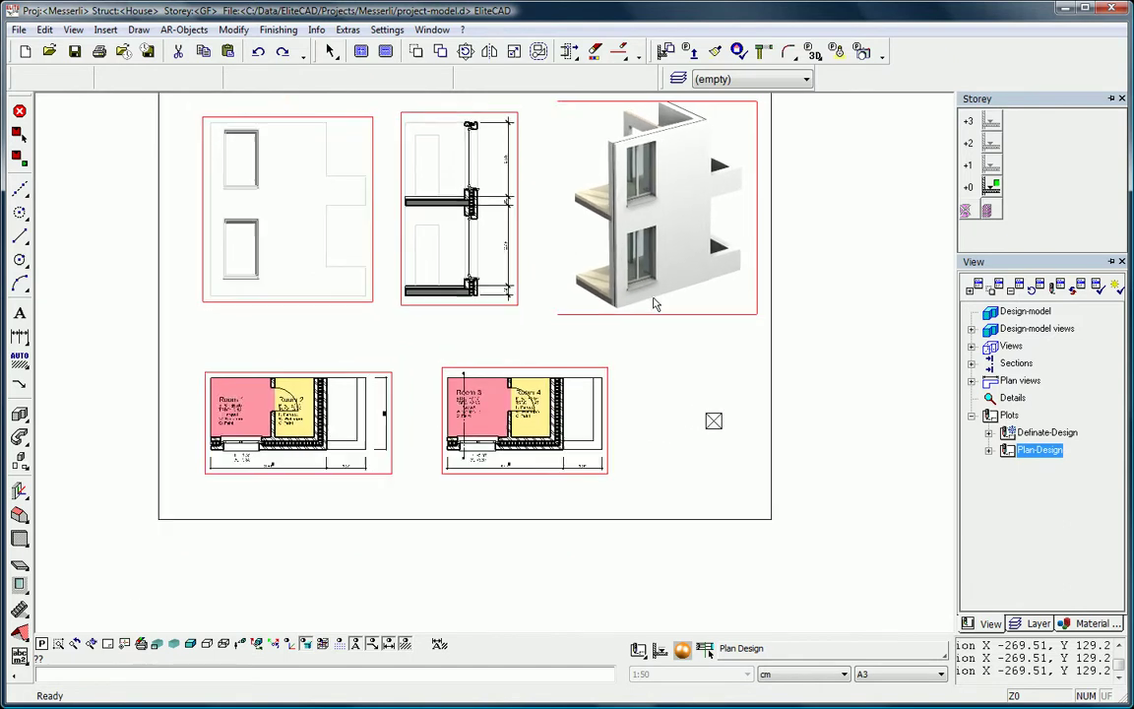
scroll(674, 242, up, 2)
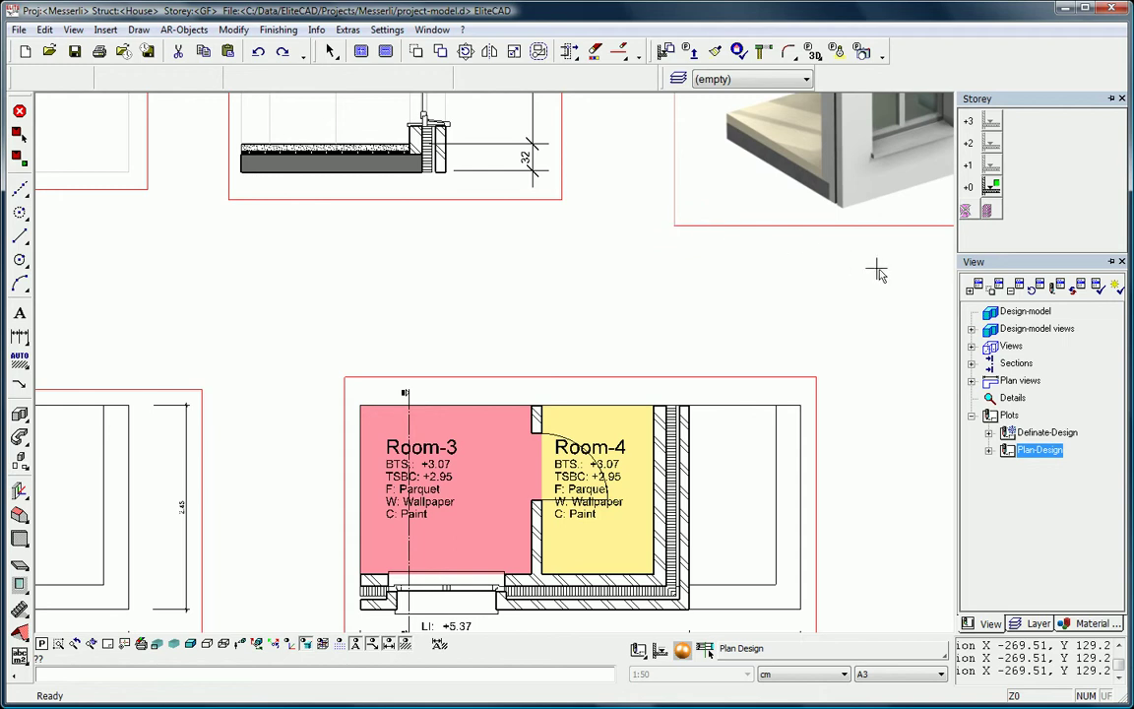
Step: In the design model, set the width of the upper-storey interior door to 90
click(1026, 317)
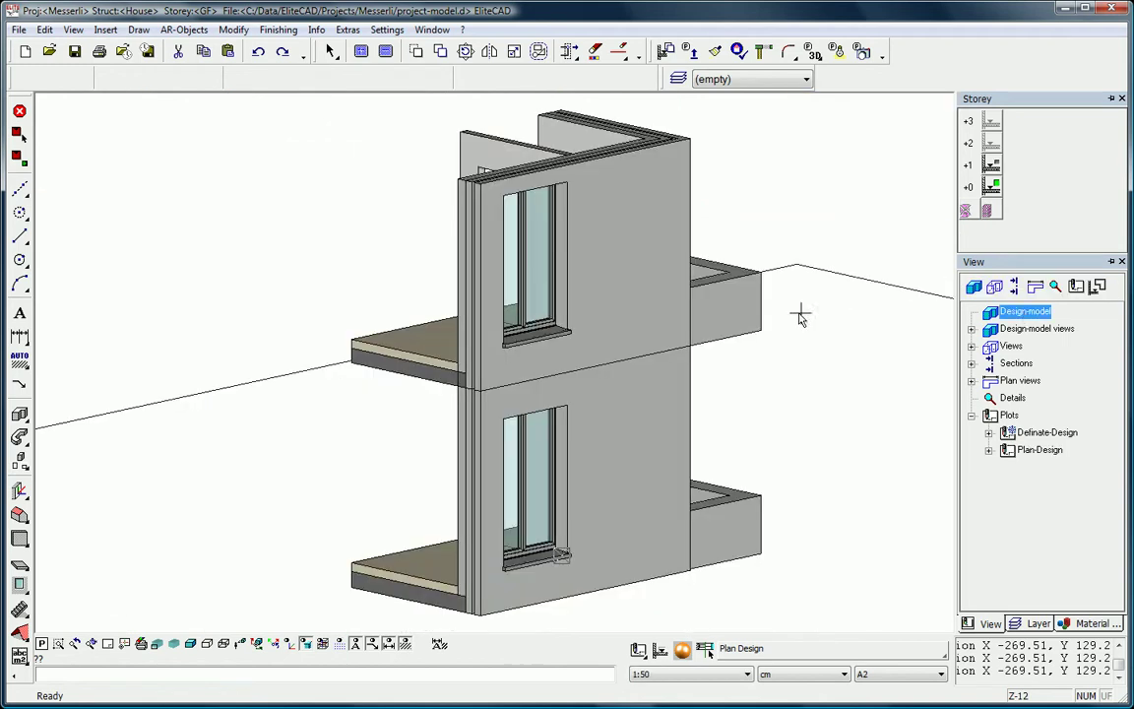
middle_drag(513, 317, 622, 337)
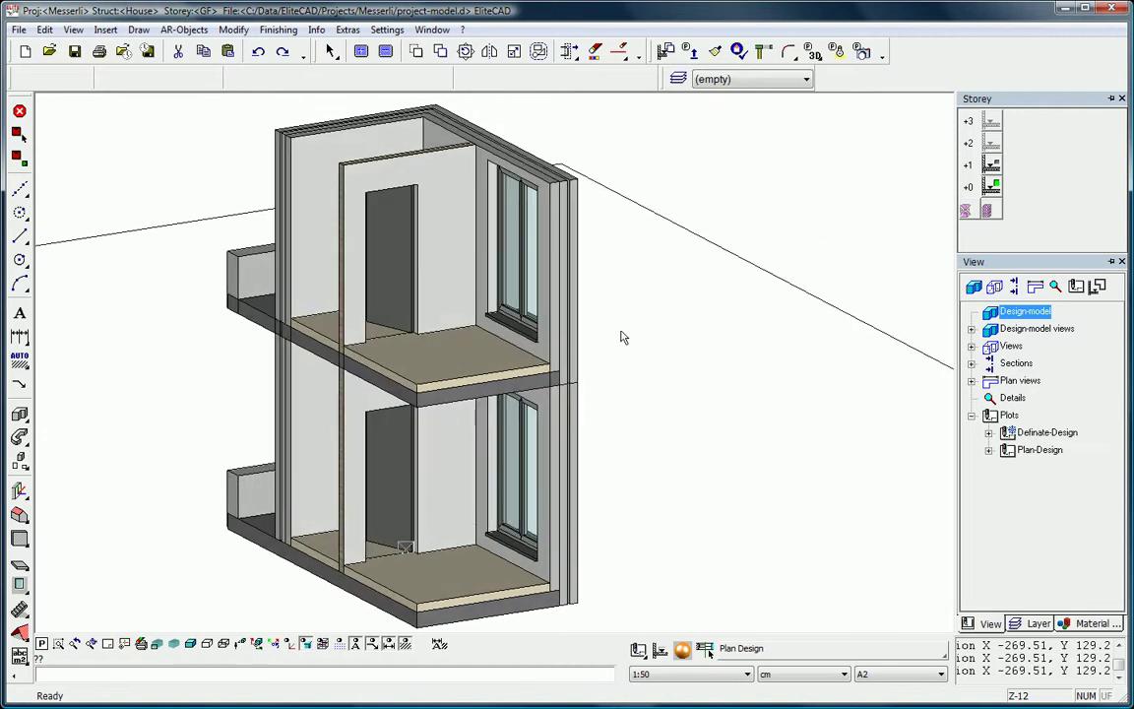
click(384, 258)
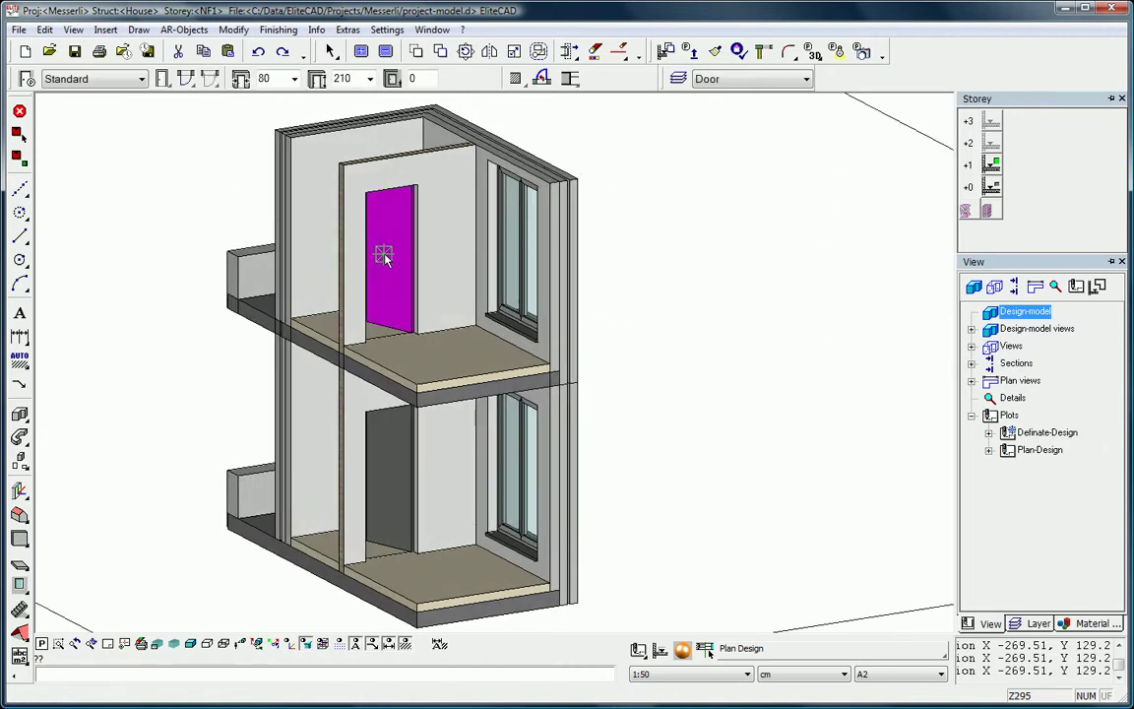
click(293, 79)
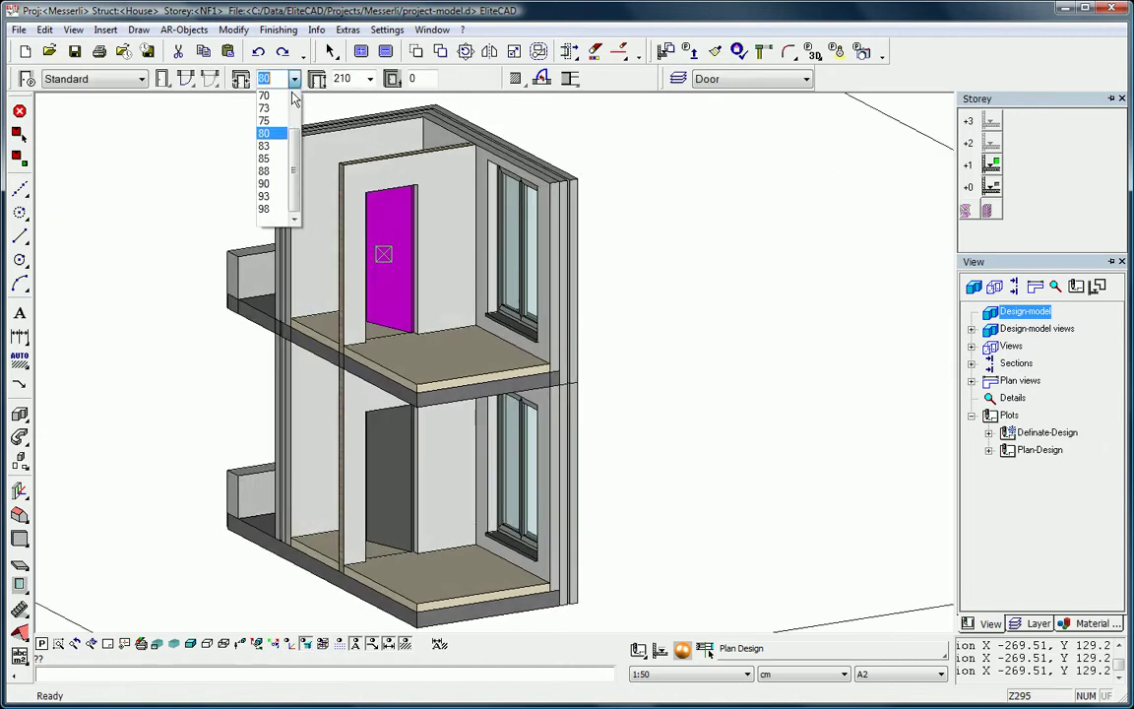
click(266, 183)
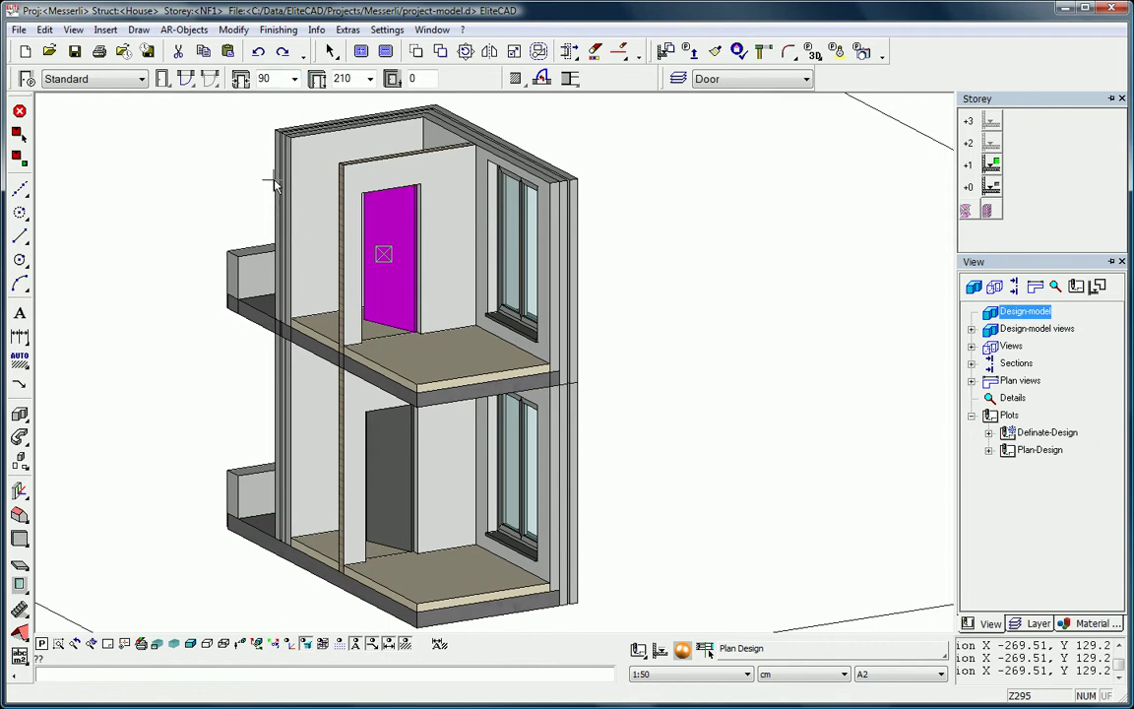
Step: Give the upper-storey door an embracing jamb with dimensions 4, 3 and 5 and colour 355
click(515, 78)
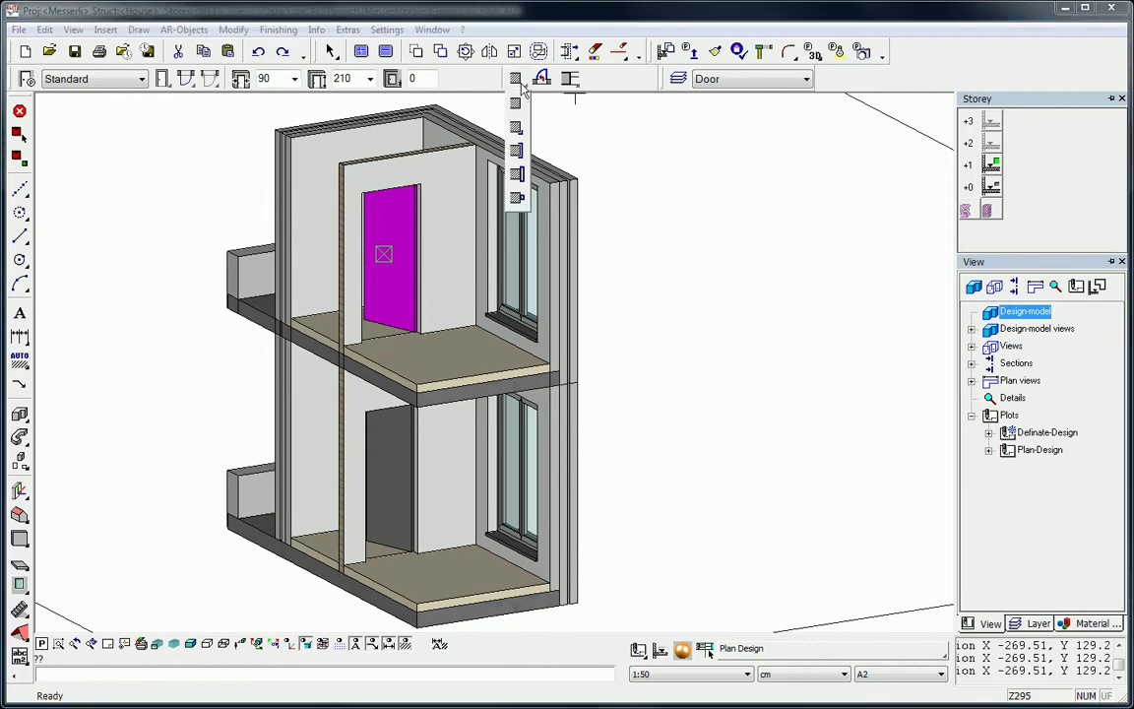
click(519, 157)
click(26, 78)
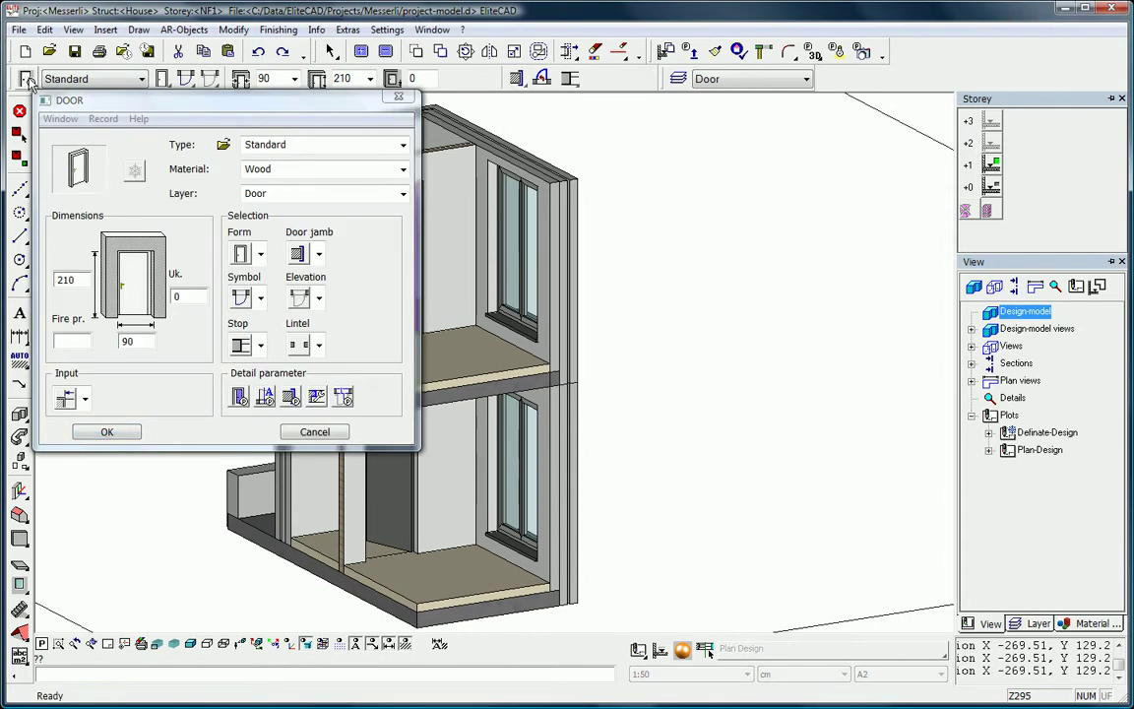
click(290, 398)
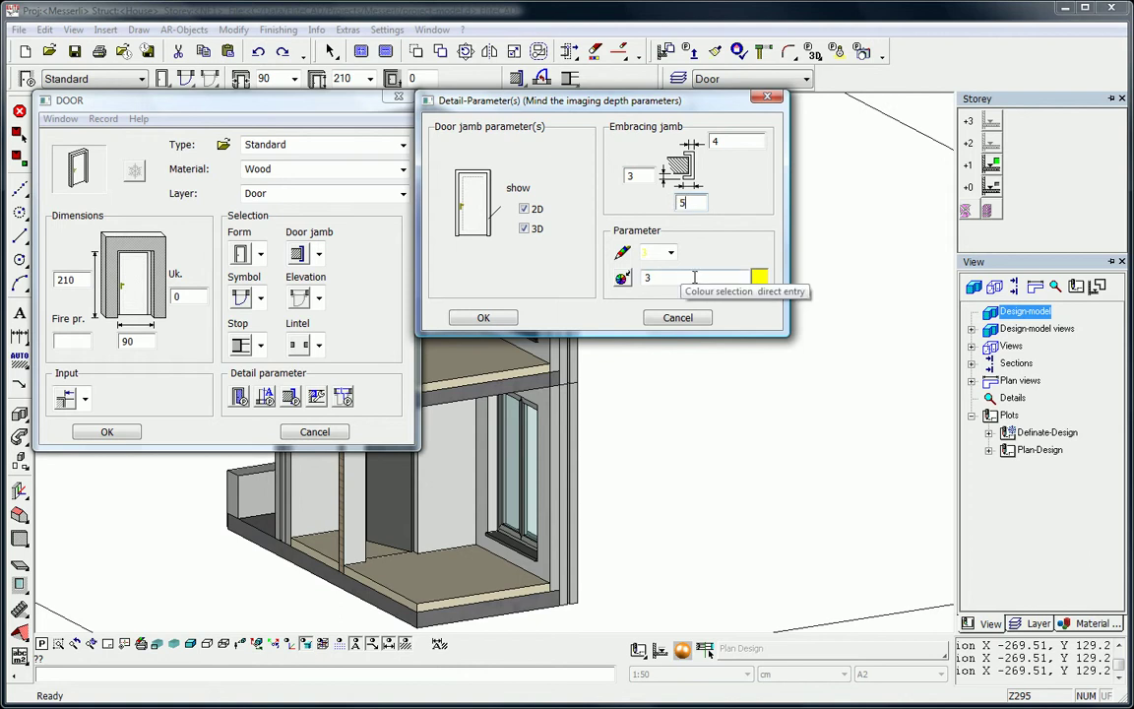
click(759, 277)
click(797, 297)
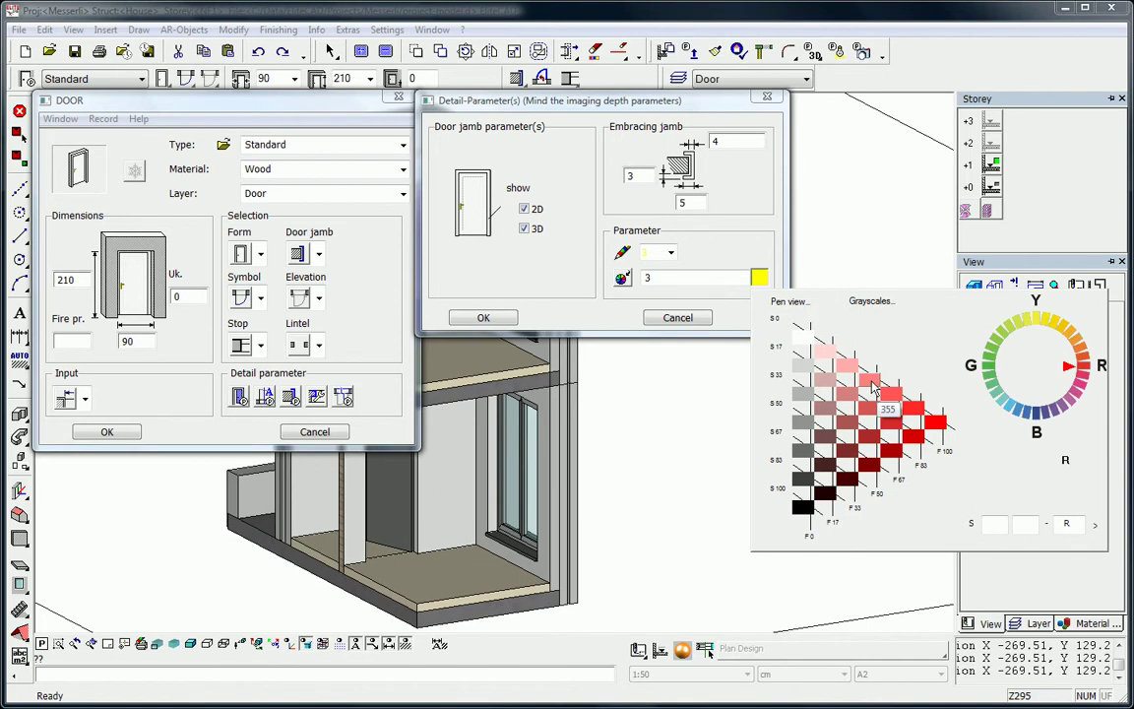
click(822, 374)
click(482, 317)
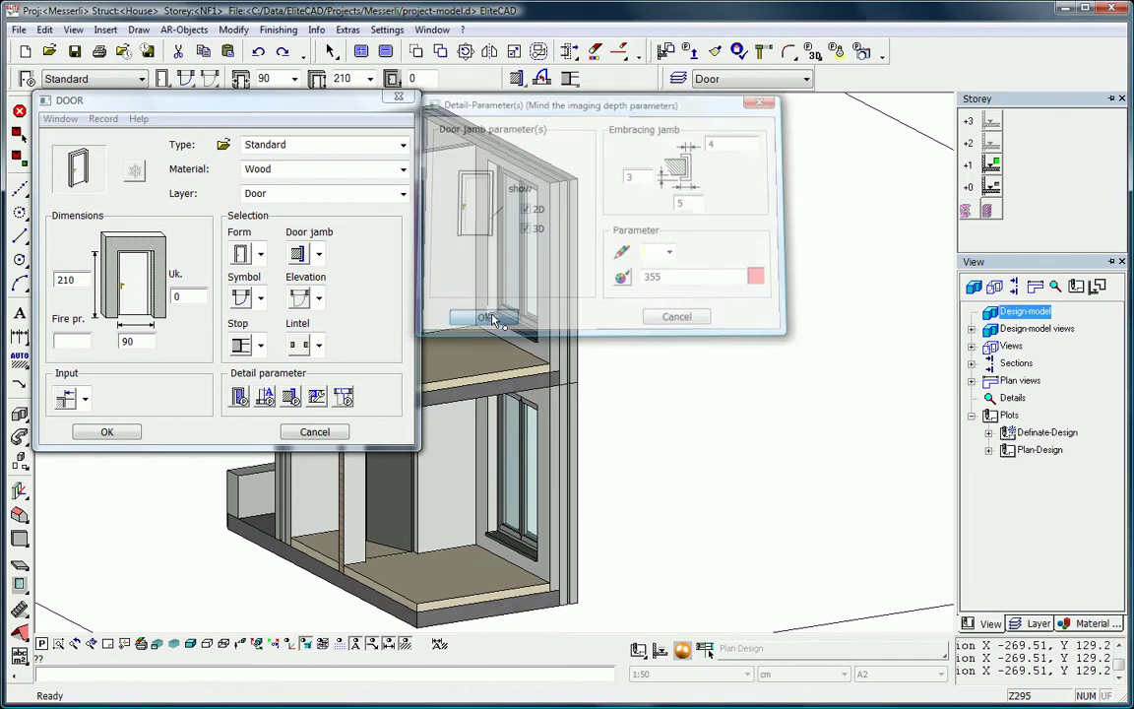
click(133, 431)
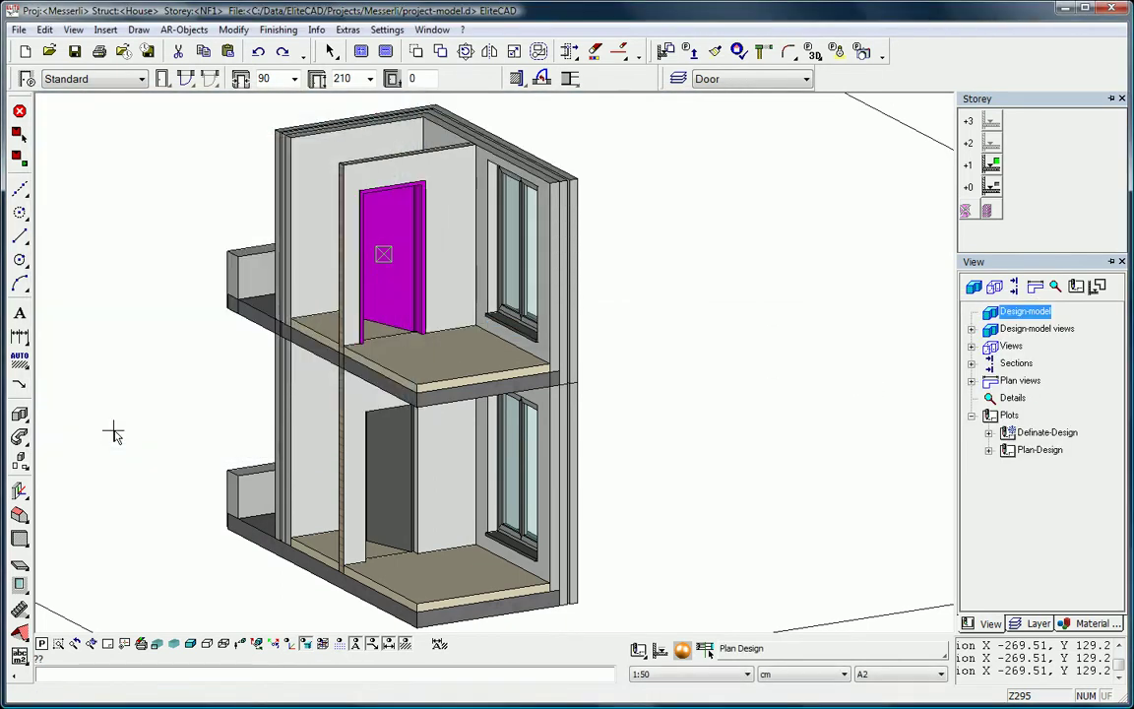
Step: Copy the upper door's parameters, excluding width and height, to the single ground-floor door
click(618, 51)
click(393, 243)
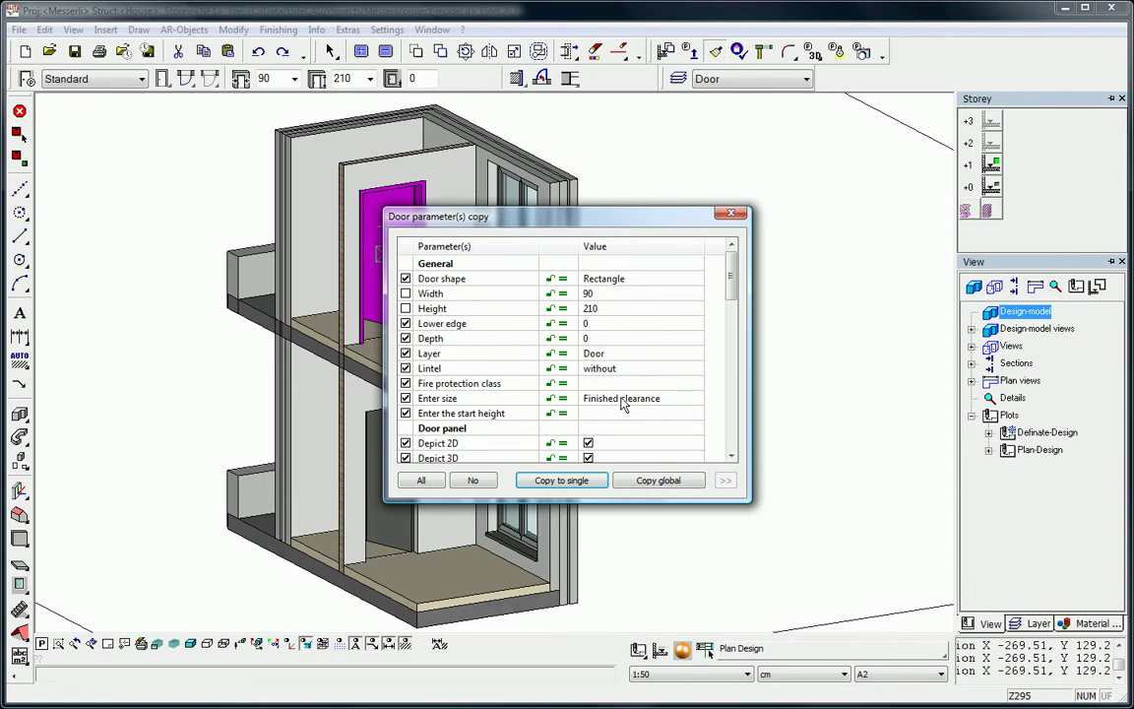
click(600, 481)
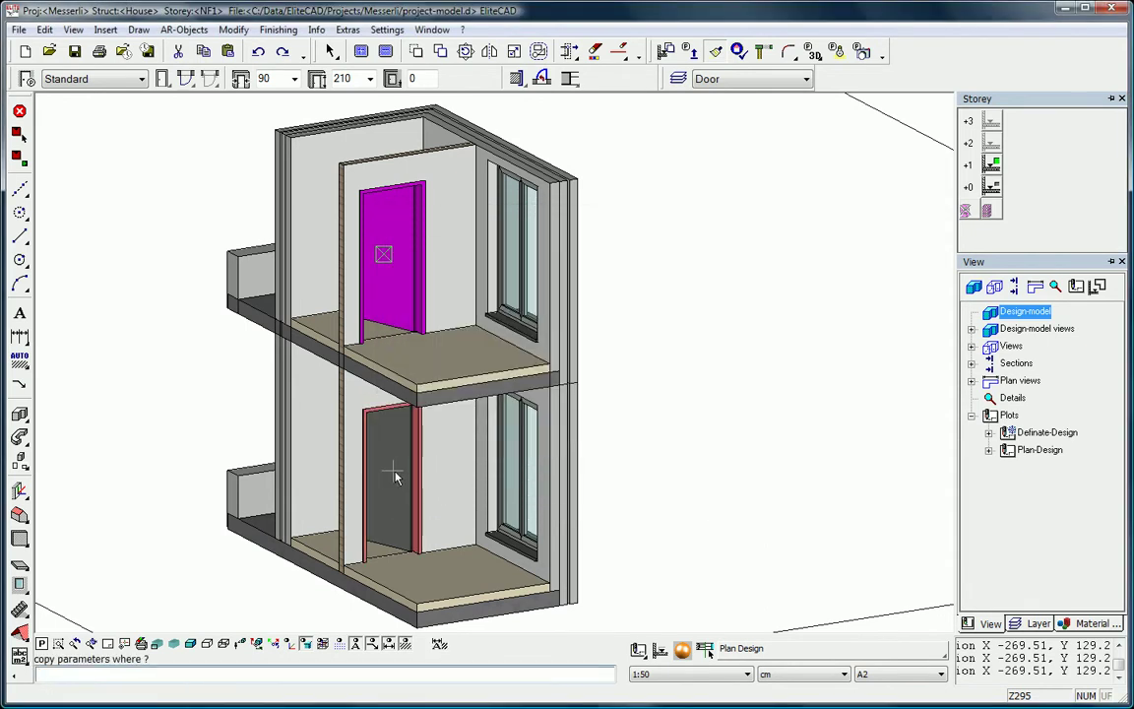
key(Escape)
Step: Inspect both door frames in the model, and open the Plan-Design plot to examine the elevation, section and floor plans
middle_drag(626, 484, 687, 493)
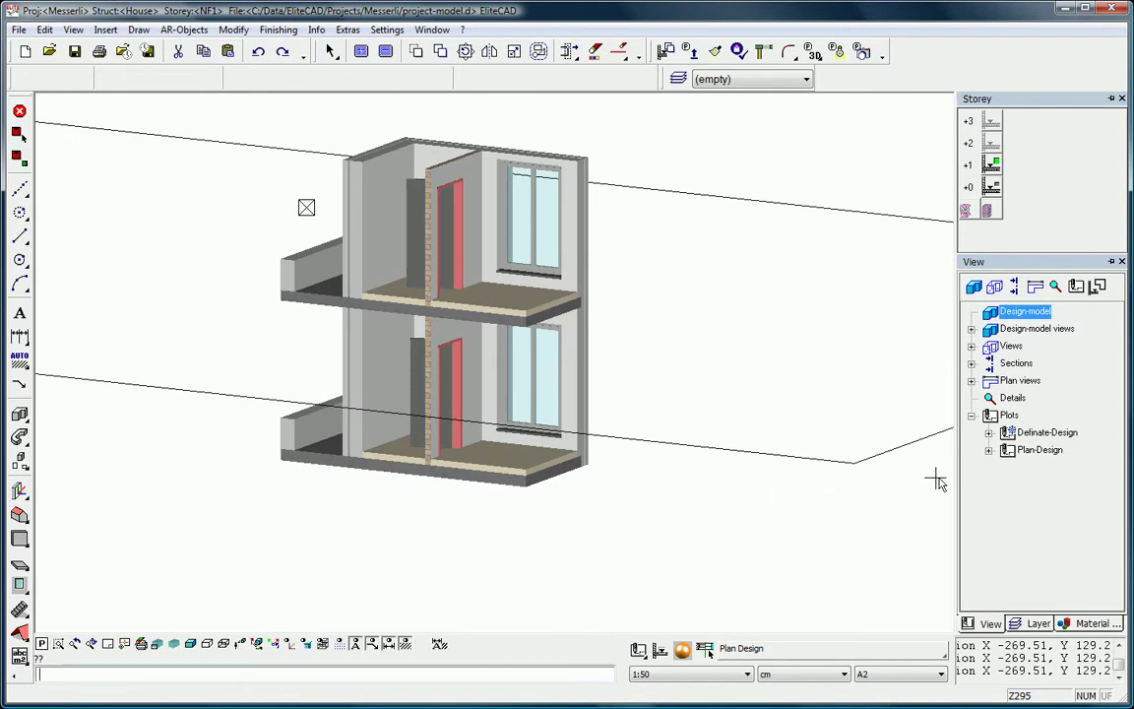
double_click(1038, 449)
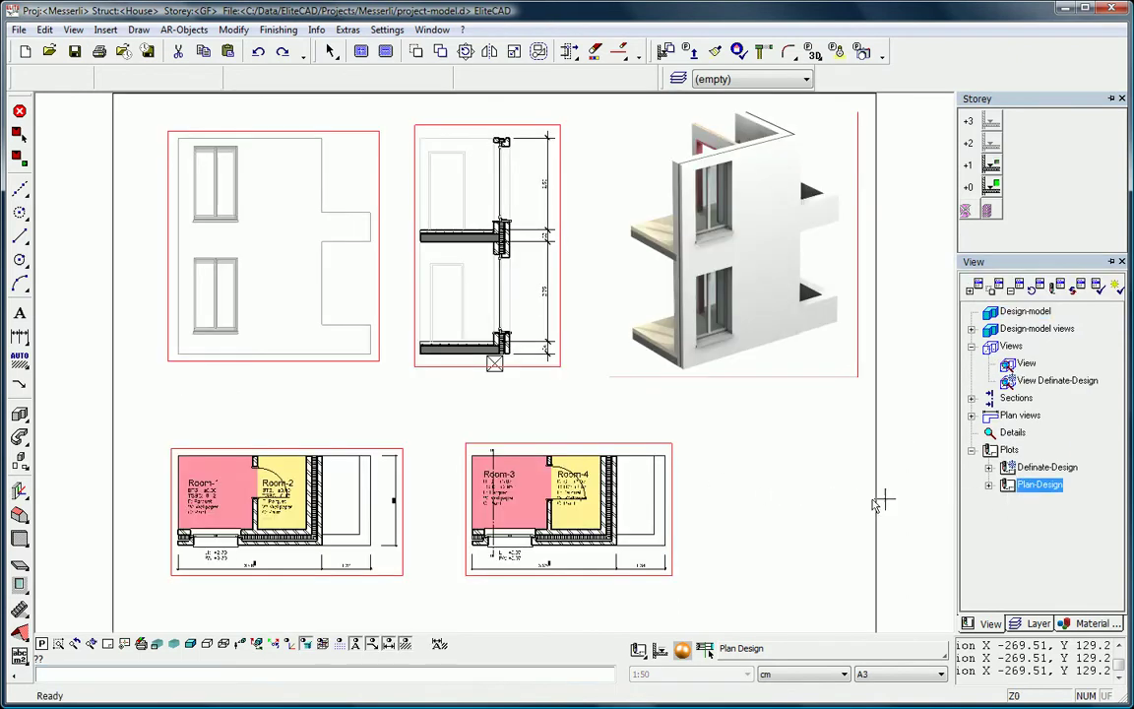
scroll(617, 581, up, 8)
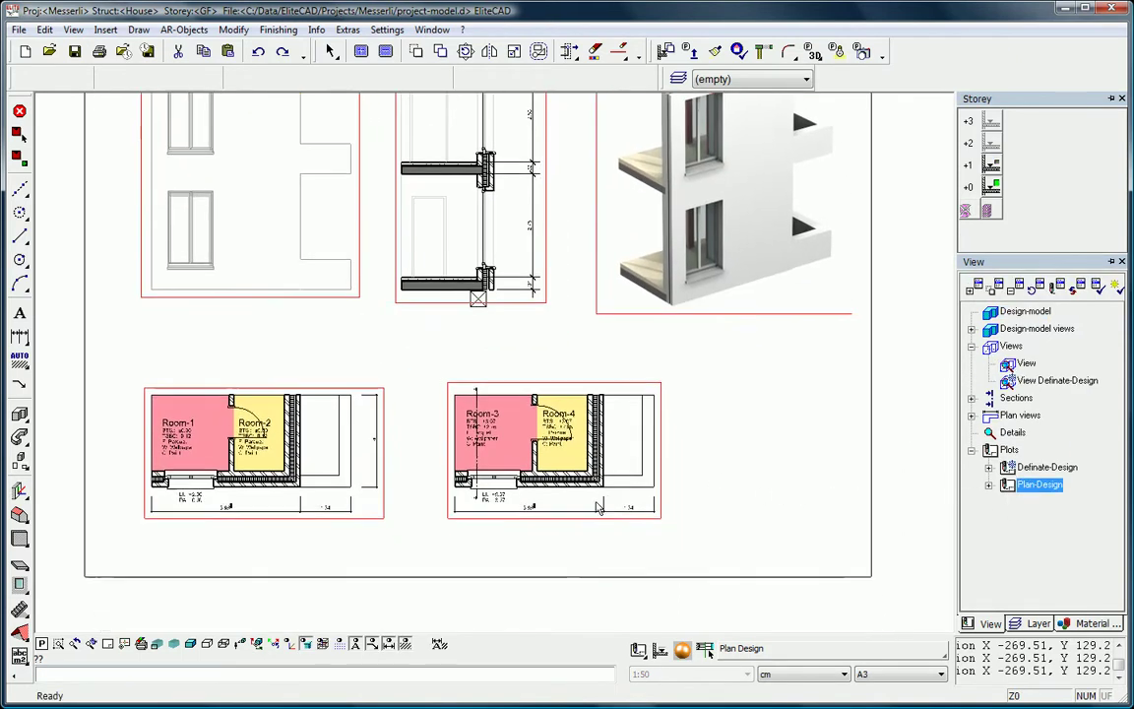
Step: Examine the floor plans, the section and the rendered 3D view on the Plan-Design plot
scroll(652, 398, down, 8)
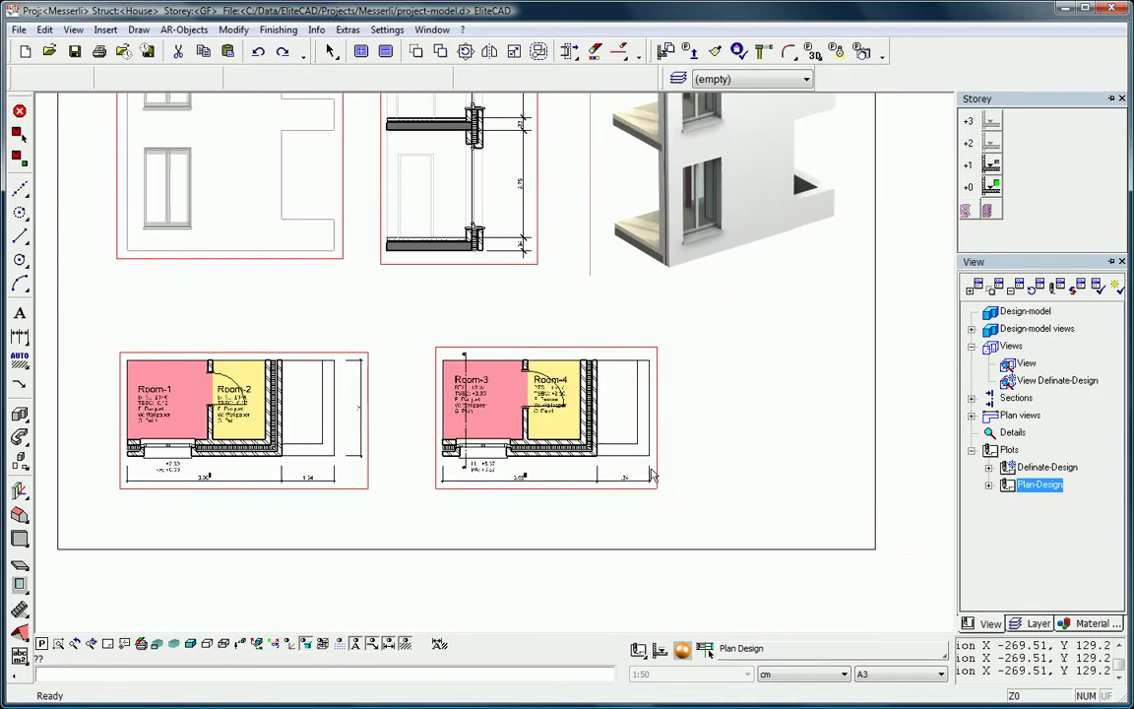
scroll(663, 425, up, 4)
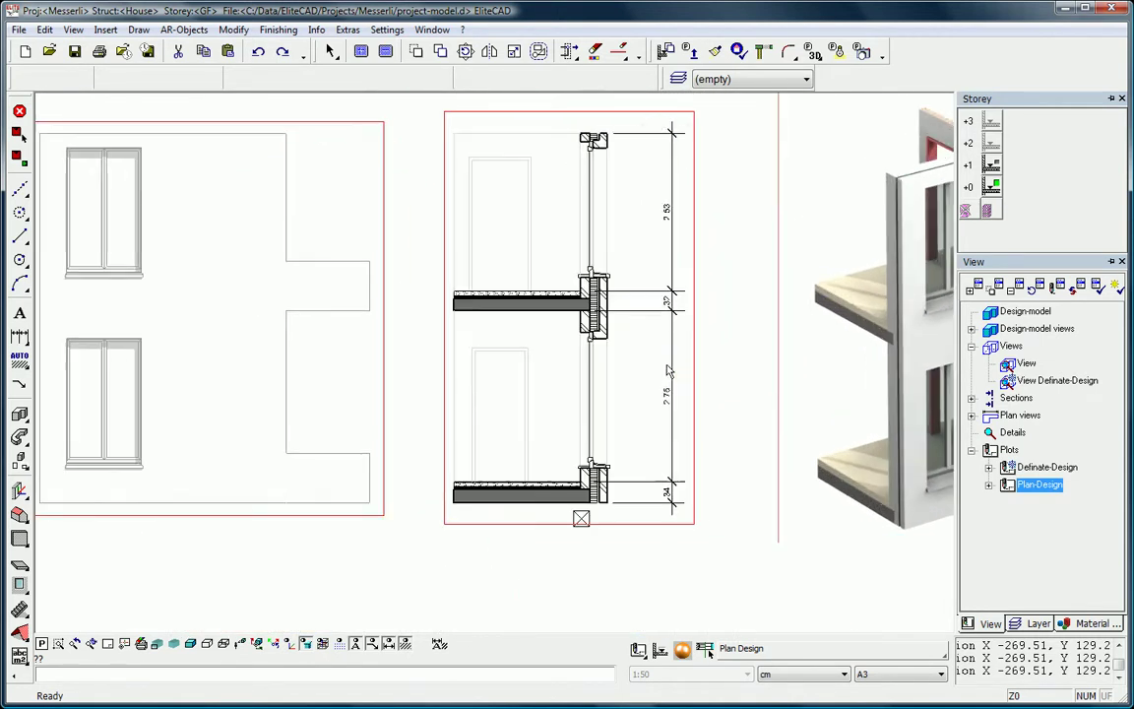
middle_drag(734, 373, 577, 378)
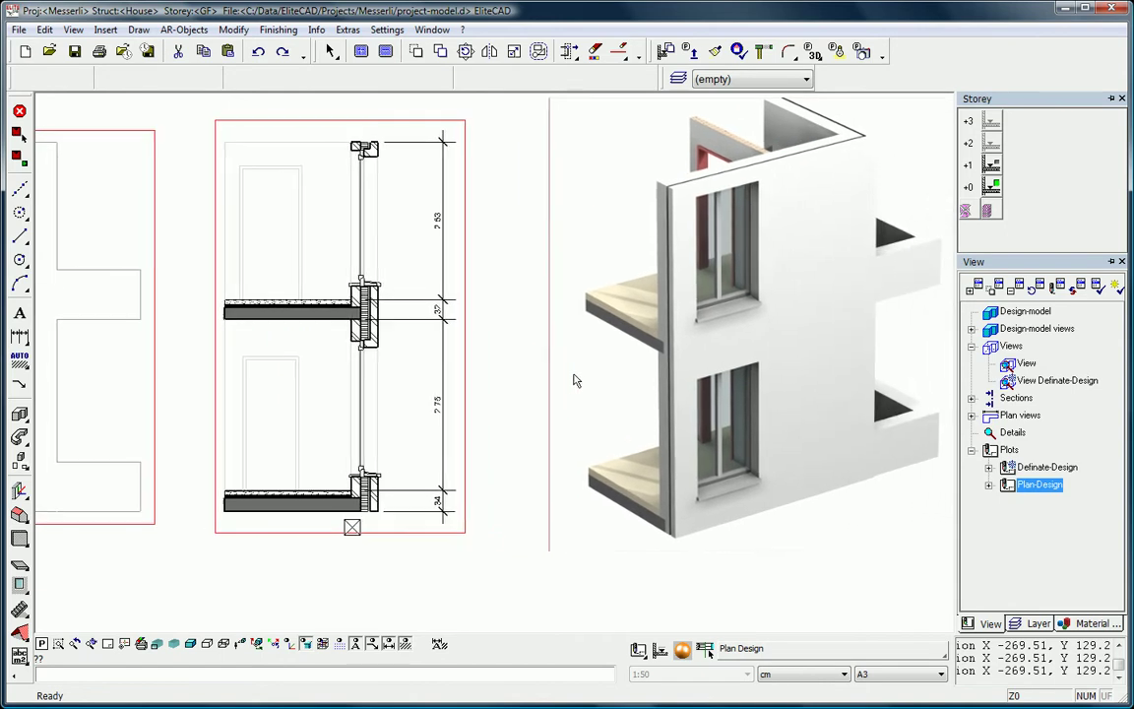
middle_click(379, 353)
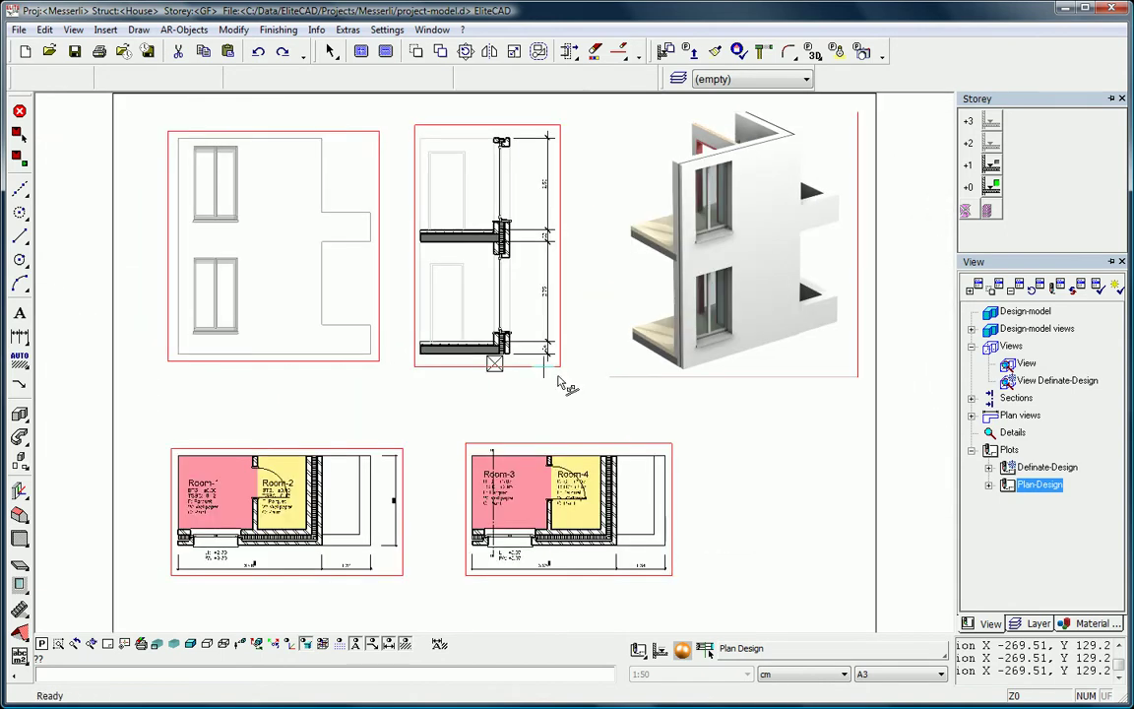
Step: In the design model, switch the imaging depth to Definate Design, refreshing AR-Objects and scale, freezing active views and releasing frozen views
double_click(1014, 313)
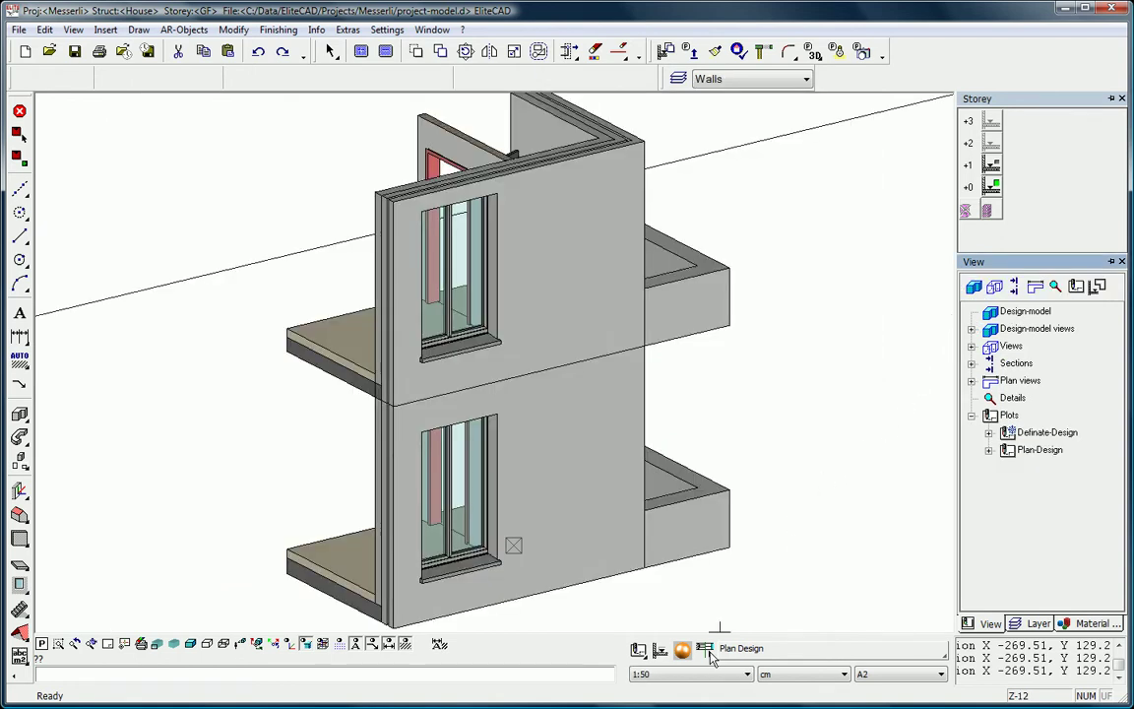
click(725, 649)
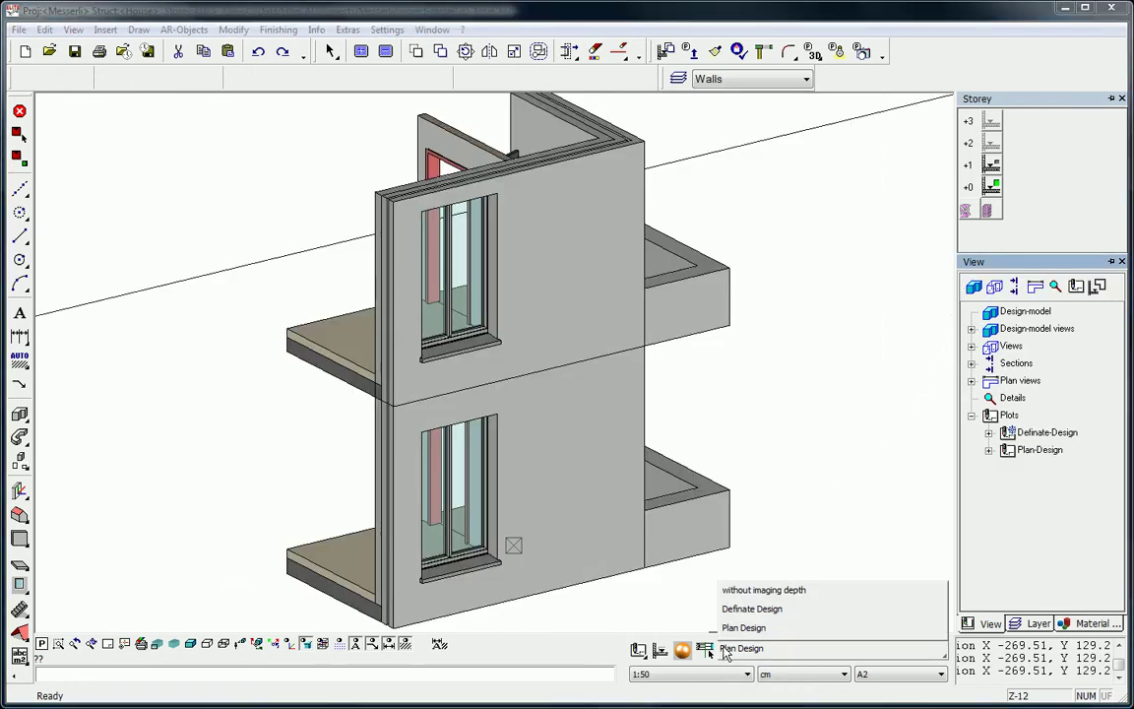
click(732, 610)
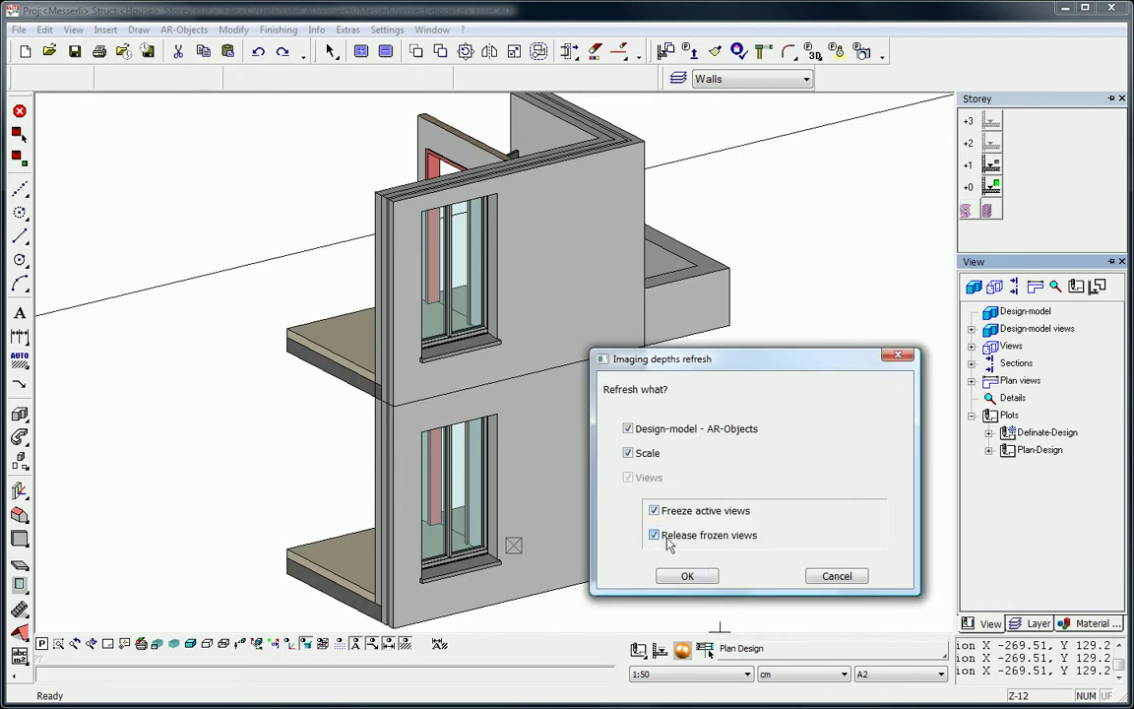
click(687, 576)
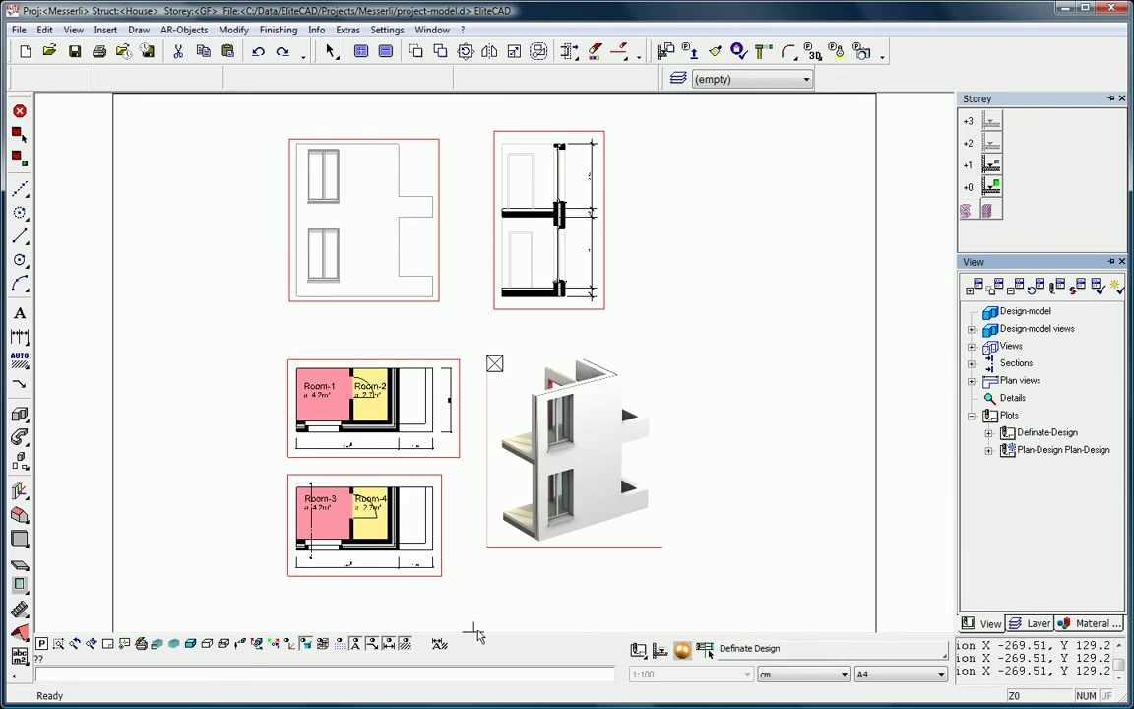
Step: Review the floor plans, elevation, section and rendered 3D view on the Definate-Design plot
scroll(393, 438, up, 5)
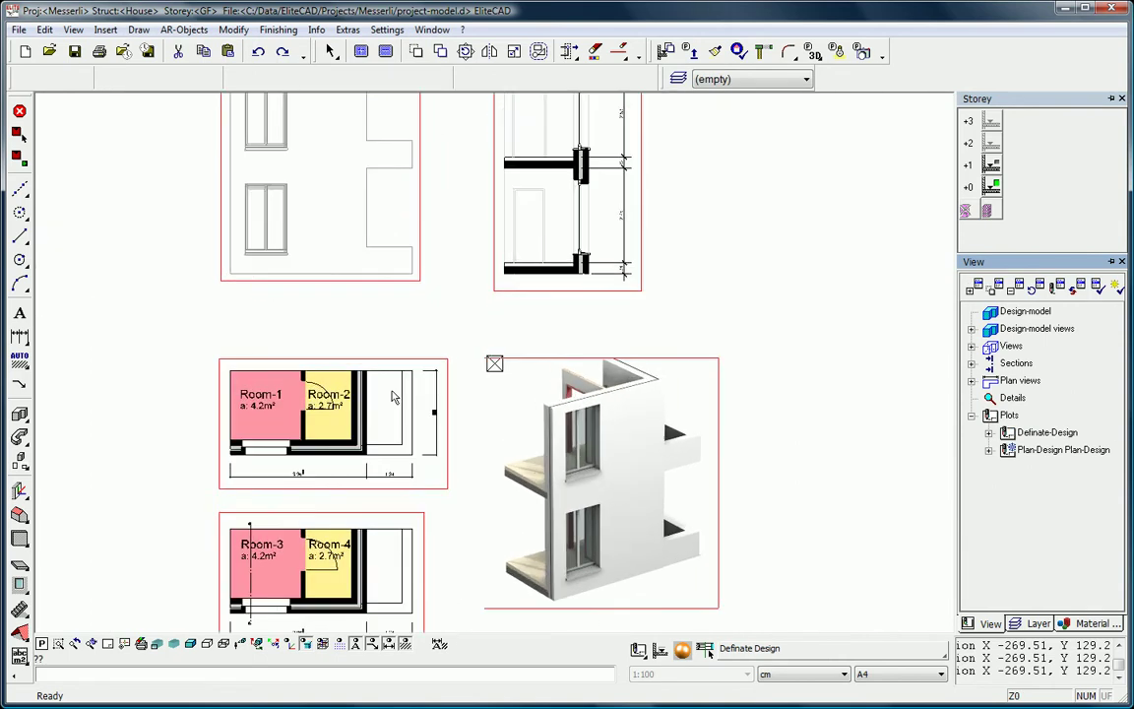
scroll(540, 222, down, 5)
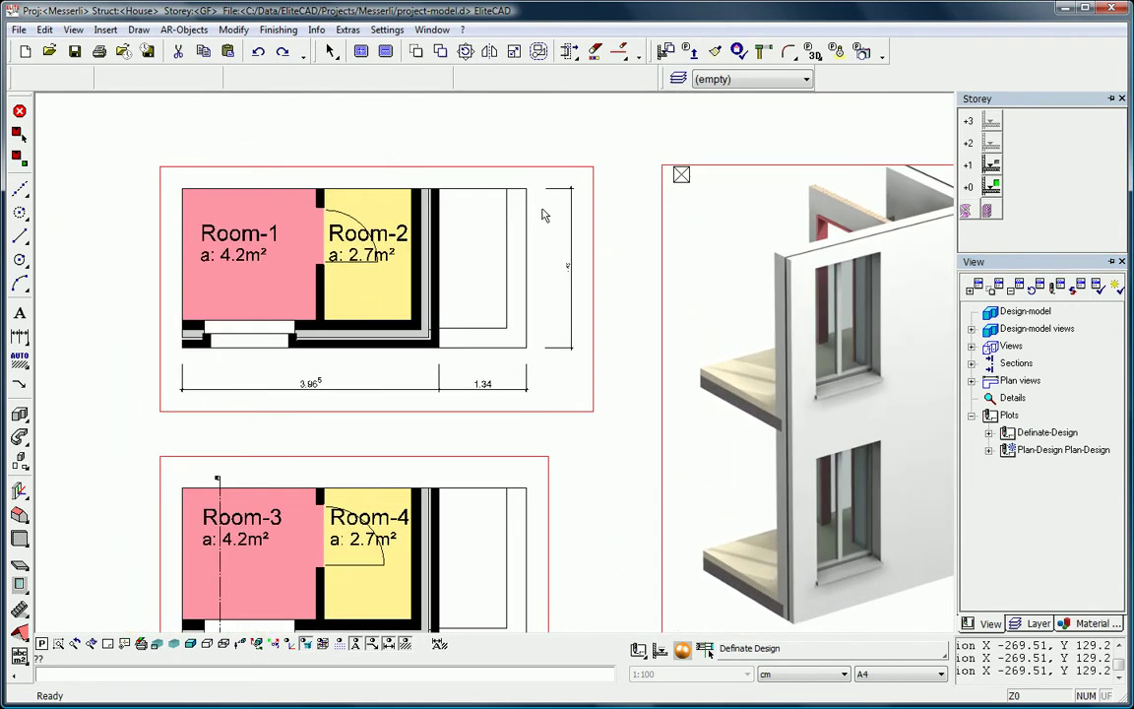
middle_drag(503, 389, 474, 499)
scroll(478, 473, up, 4)
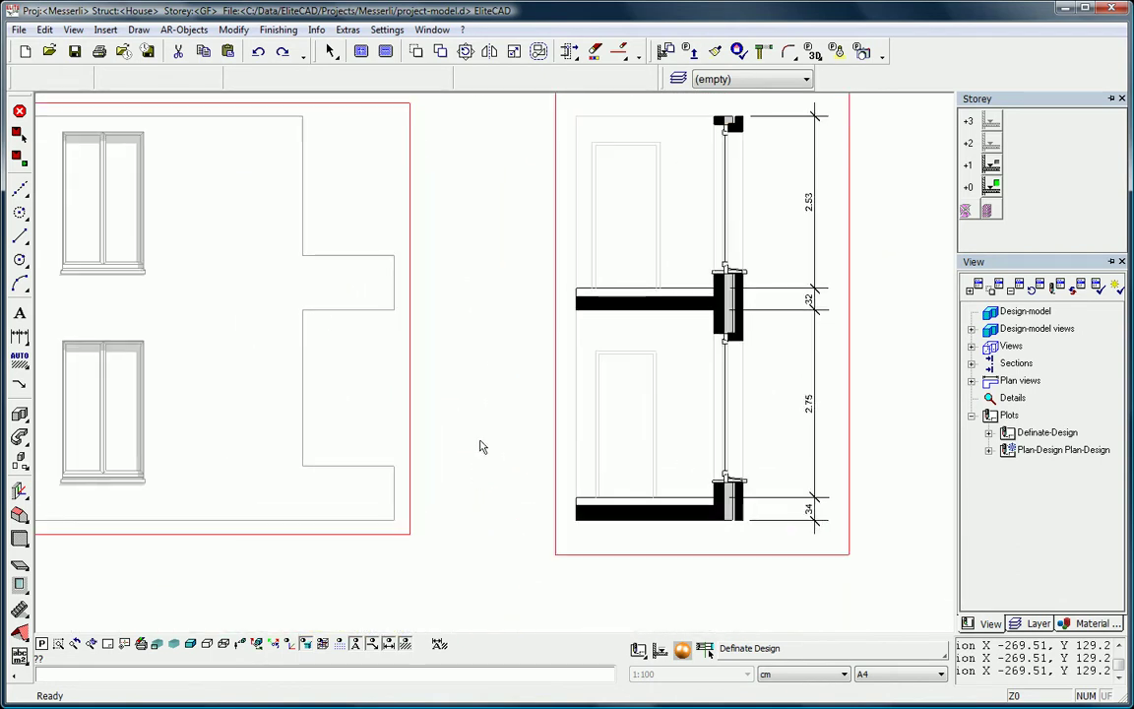
scroll(481, 462, down, 5)
scroll(486, 498, down, 2)
middle_drag(493, 506, 504, 383)
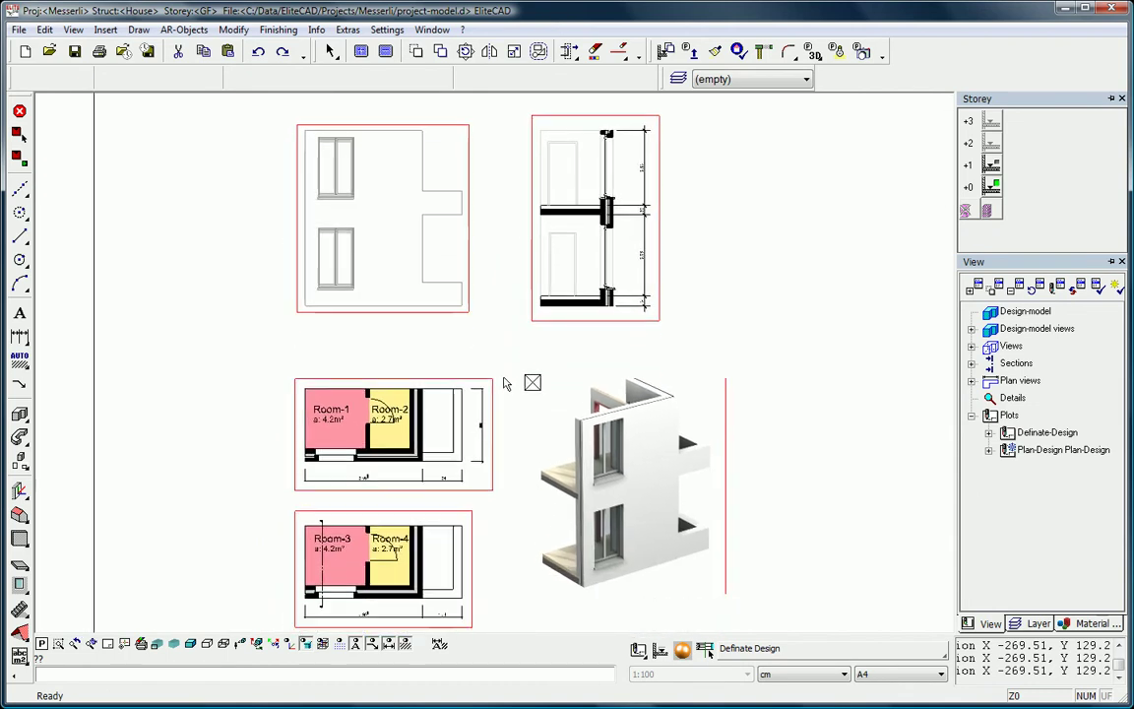